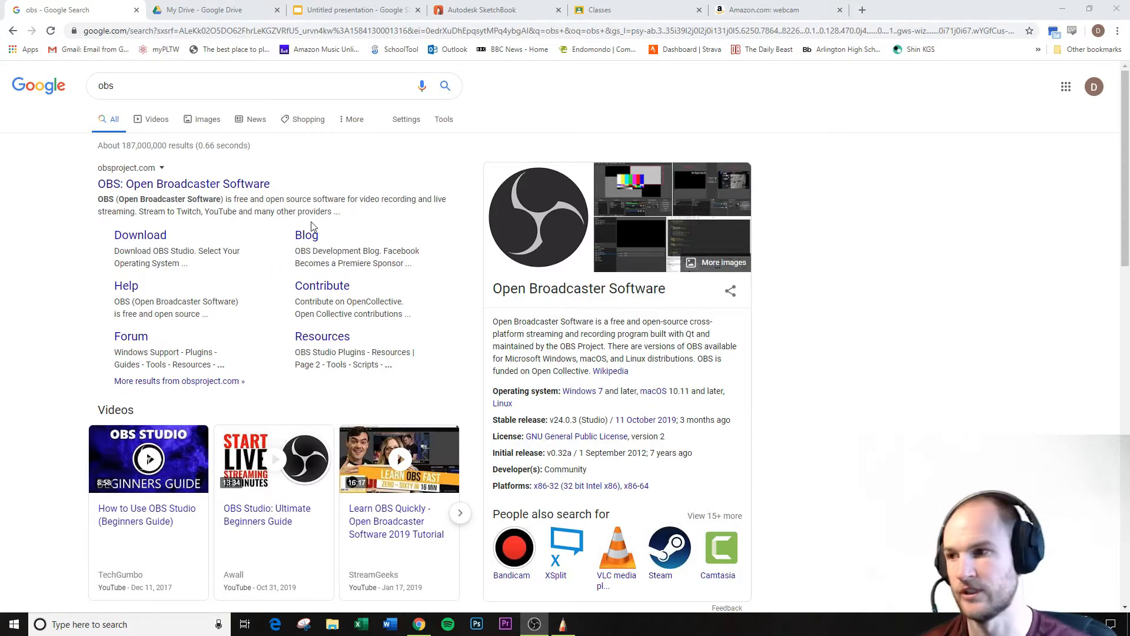
Open the Open Broadcaster Software website from the search results, and switch to OBS to view the existing scene's sources.
{"action": "left_click", "coordinate": [259, 185]}
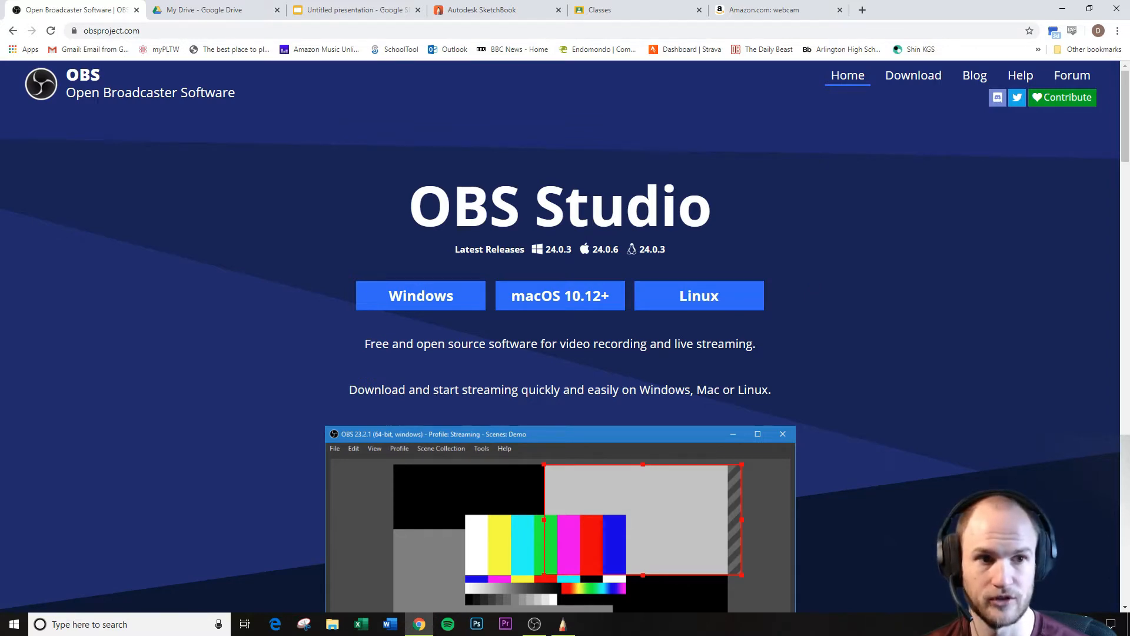
{"action": "left_click", "coordinate": [535, 623]}
{"action": "left_click_drag", "start_coordinate": [1117, 86], "coordinate": [528, 75]}
{"action": "left_click", "coordinate": [777, 72]}
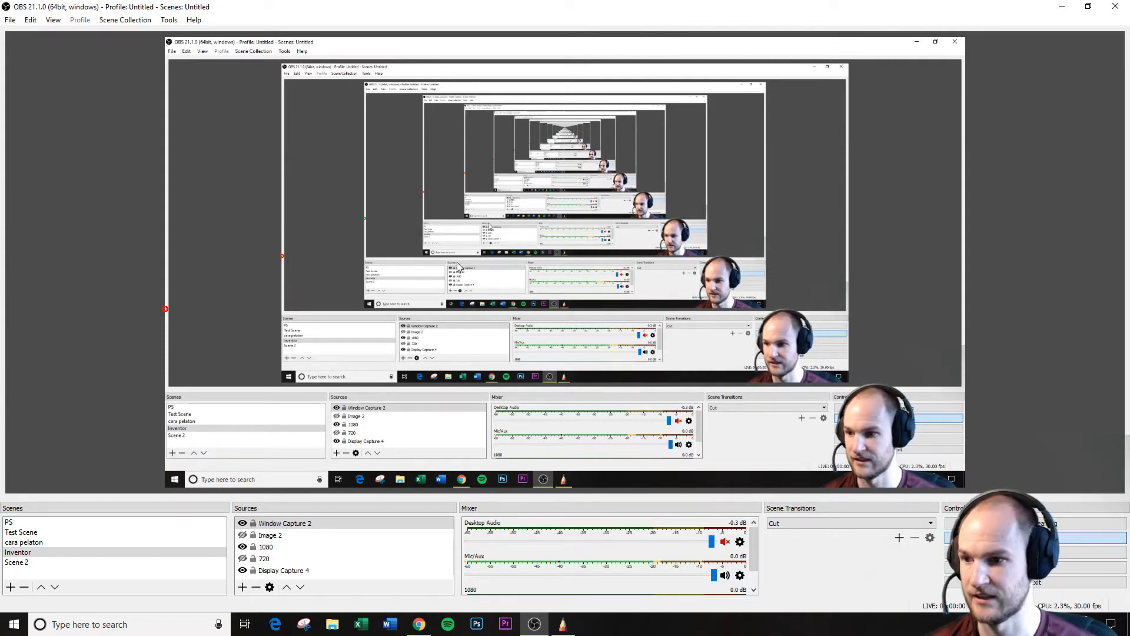
{"action": "left_click", "coordinate": [287, 525]}
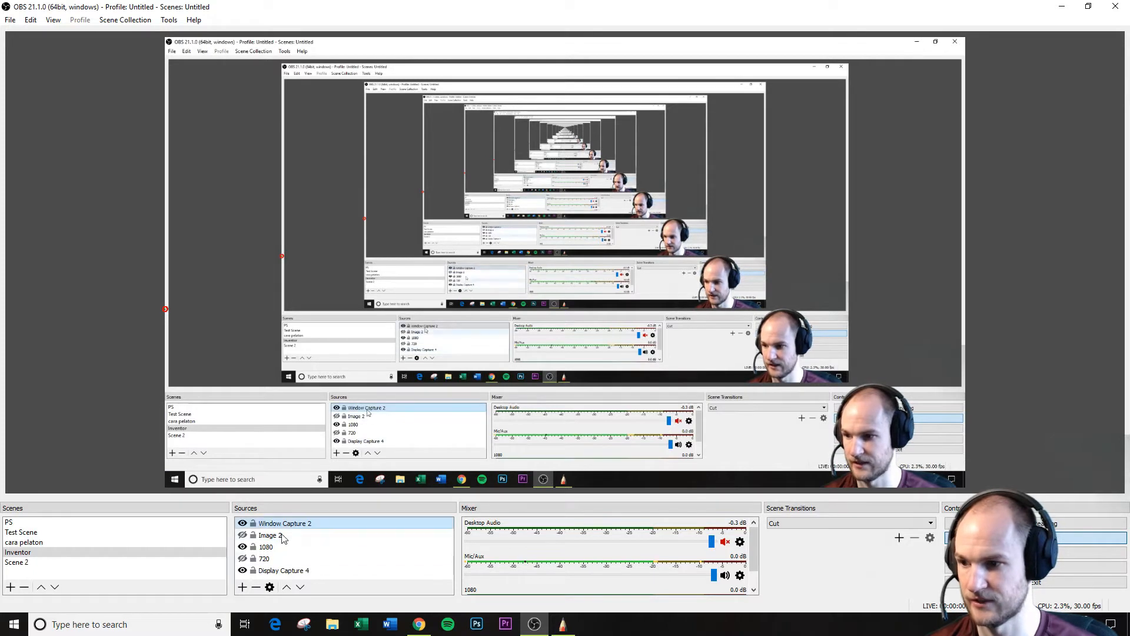
Add a new scene named "SCREEN CAST VIDEO".
{"action": "left_click", "coordinate": [10, 587]}
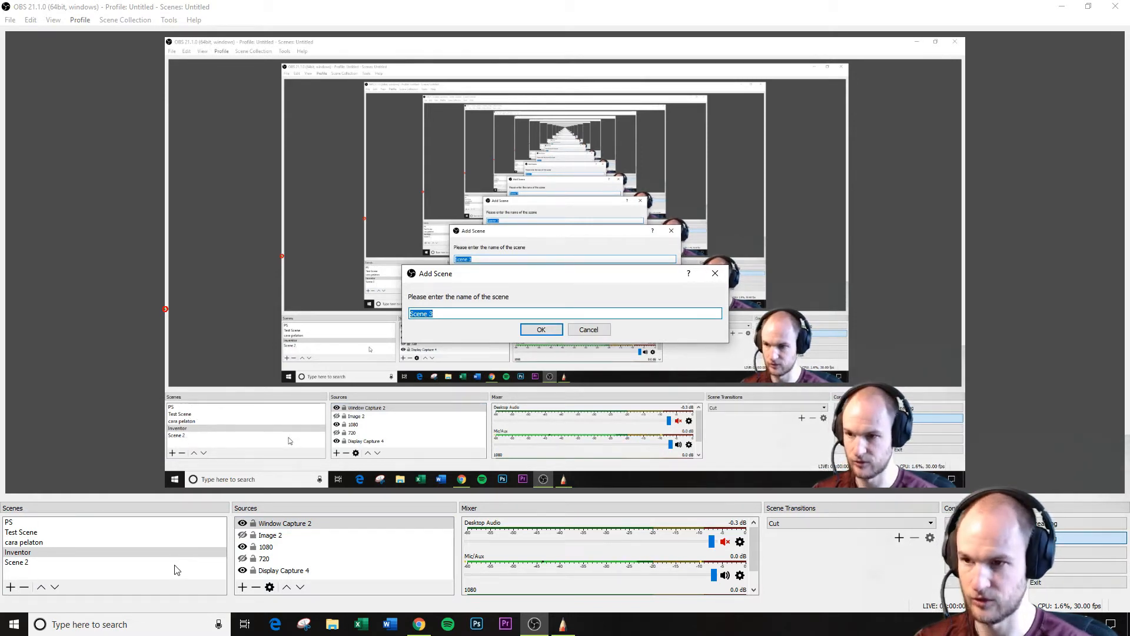
{"action": "type", "text": "SCREEN CAST "}
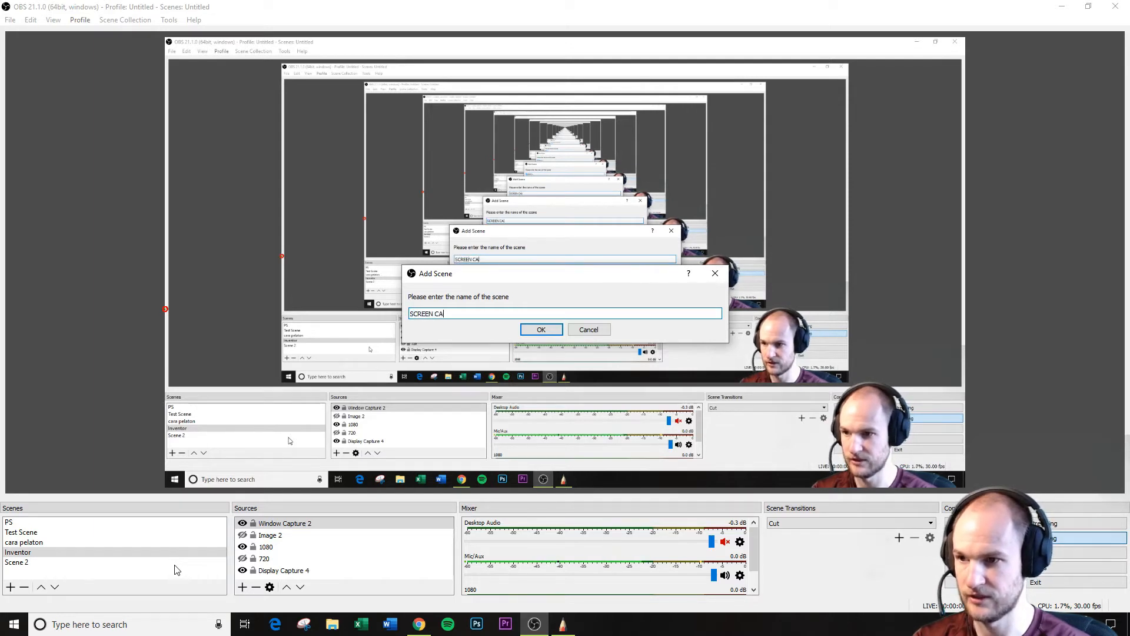
{"action": "type", "text": "VIDEO"}
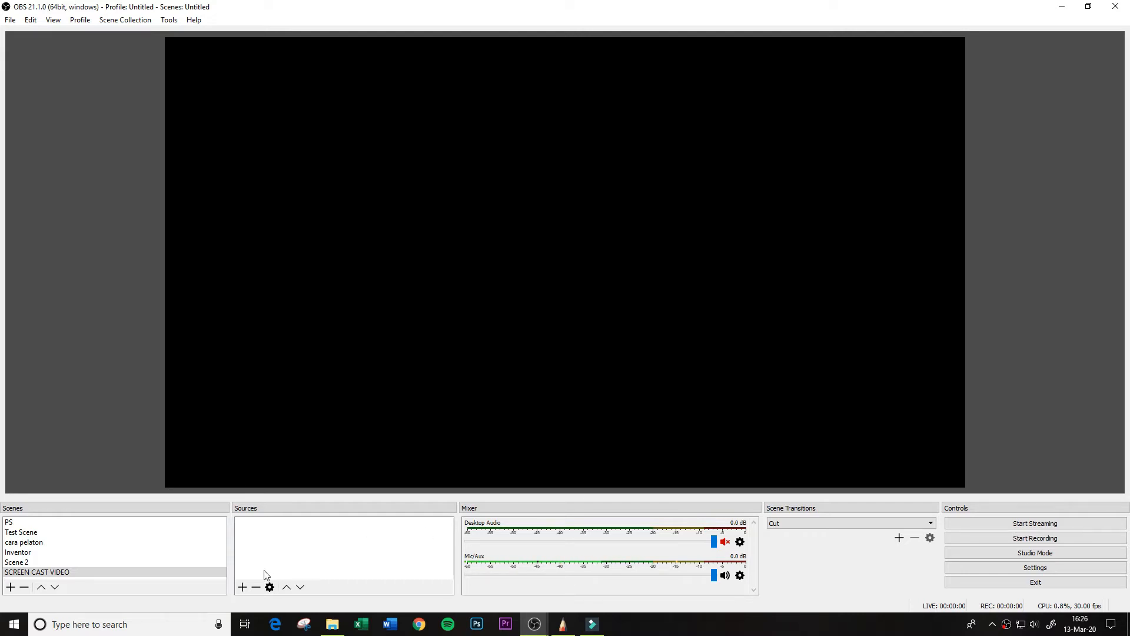
Add a new Display Capture source to the scene, capturing Display 0: 1920x1080 @ 0,0 with the cursor included.
{"action": "left_click", "coordinate": [243, 587]}
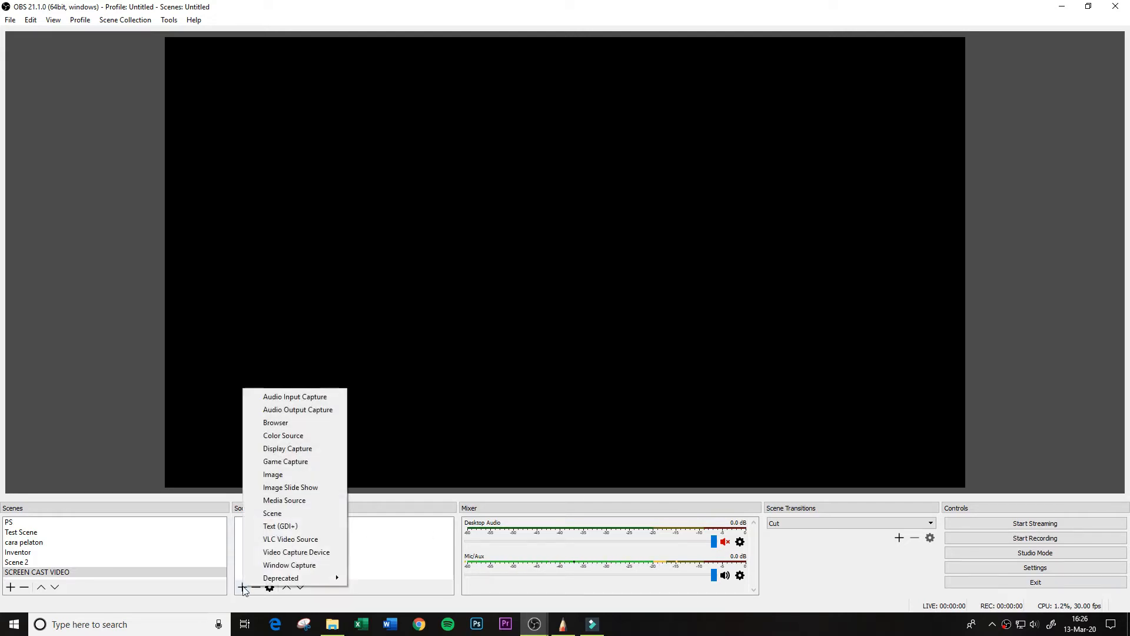
{"action": "left_click", "coordinate": [303, 450]}
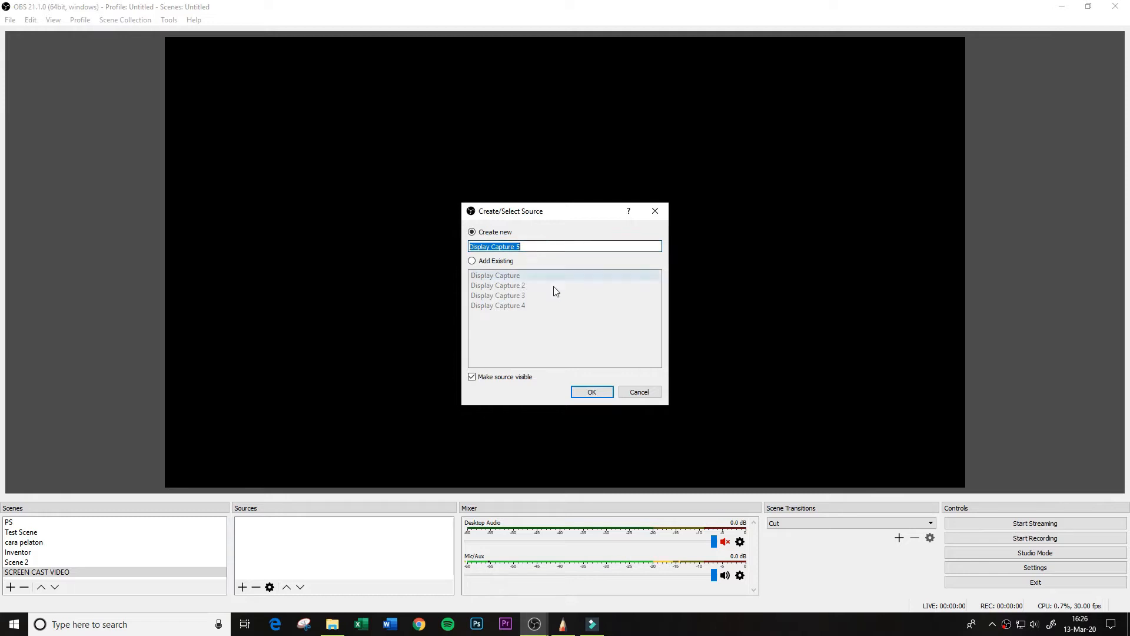
{"action": "left_click", "coordinate": [591, 392]}
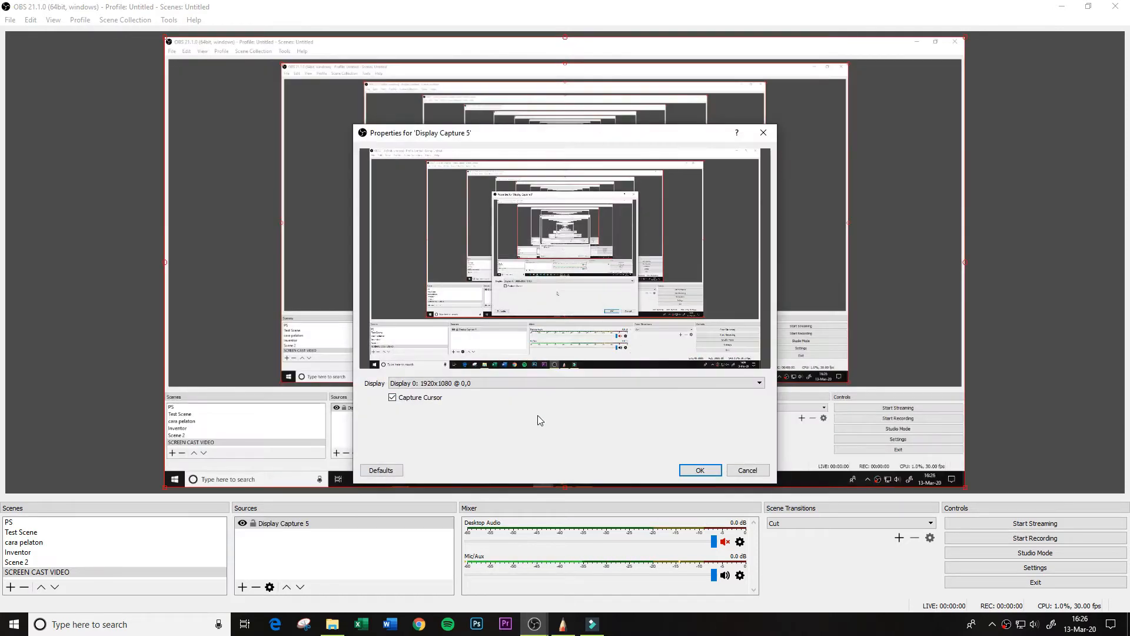
{"action": "left_click", "coordinate": [463, 383]}
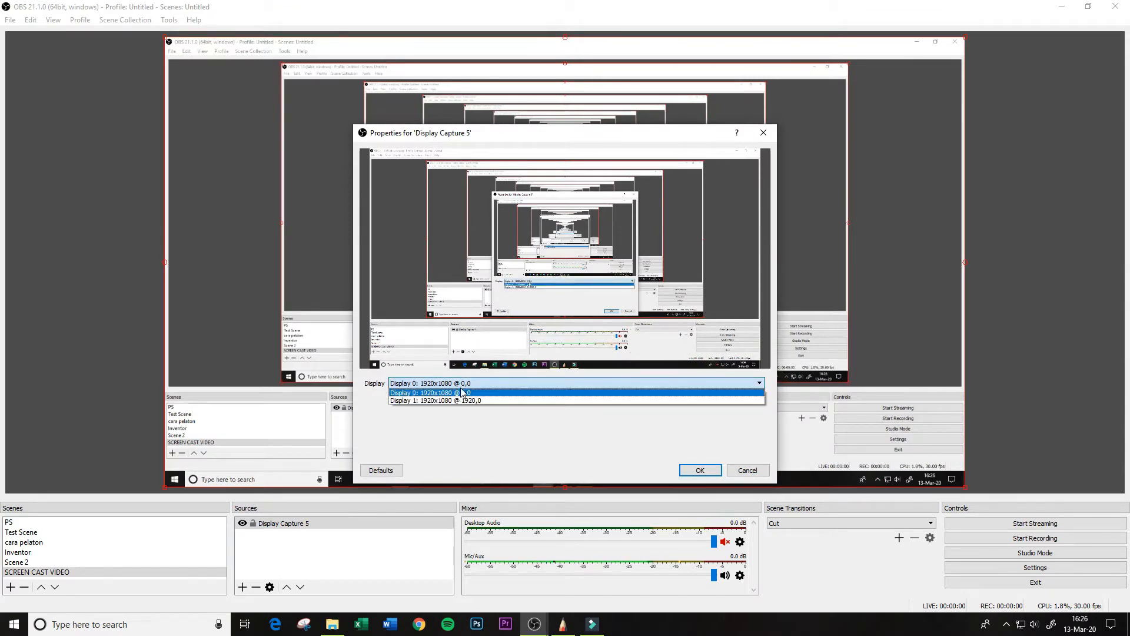
{"action": "left_click", "coordinate": [460, 393]}
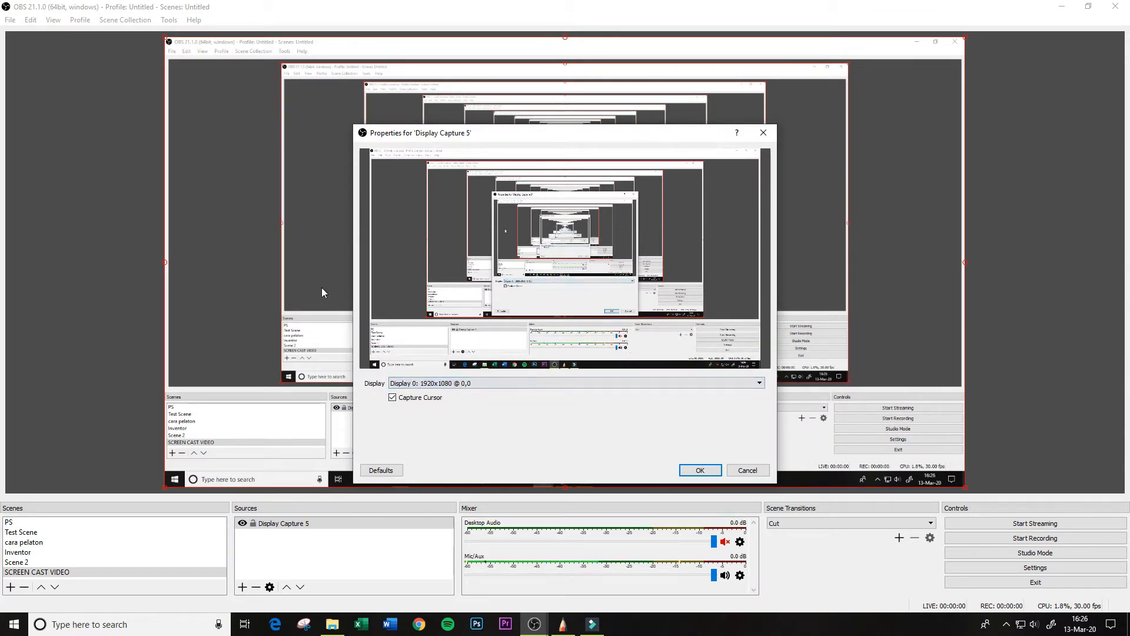
{"action": "left_click", "coordinate": [699, 470]}
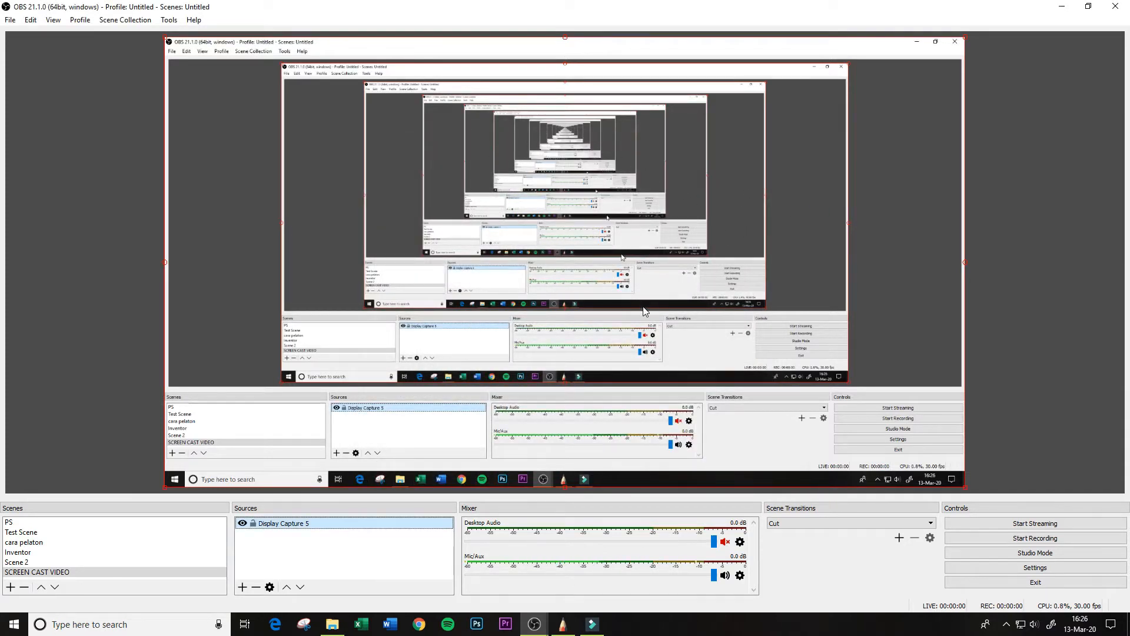
Add the existing 1080 video capture device to the scene, and shrink its webcam picture into the lower-right corner of the canvas.
{"action": "left_click", "coordinate": [242, 586]}
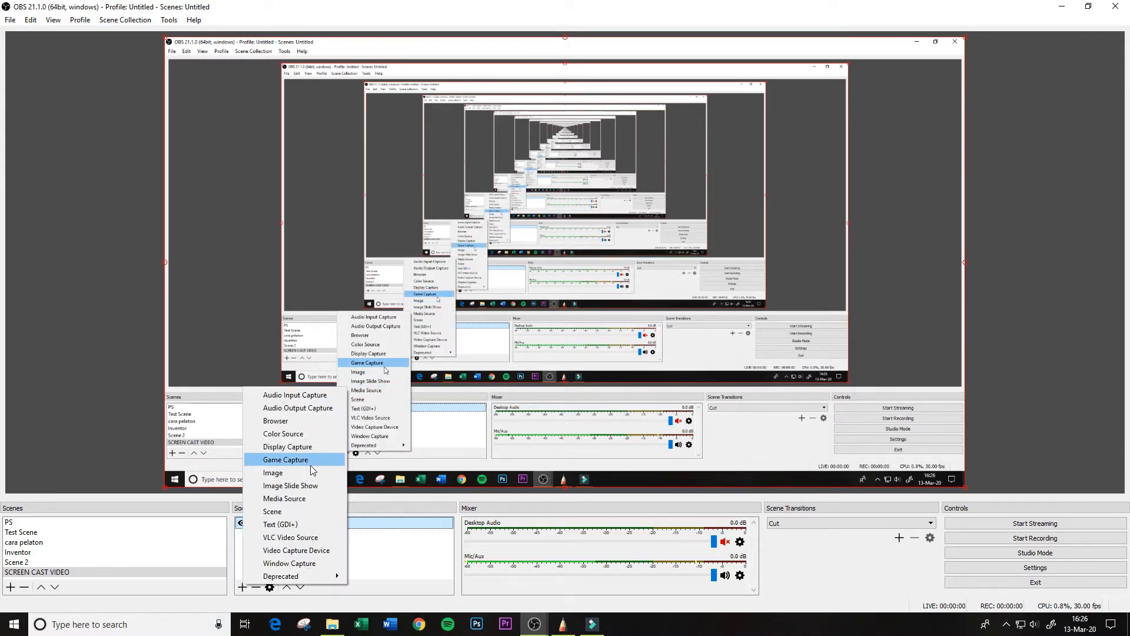
{"action": "left_click", "coordinate": [312, 550]}
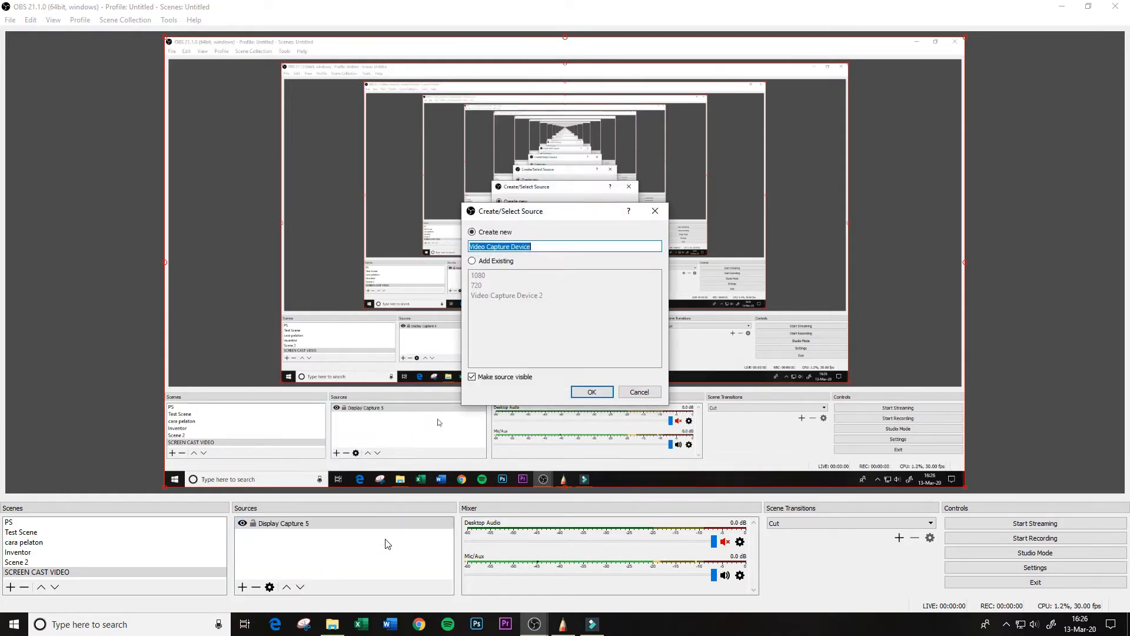
{"action": "left_click", "coordinate": [498, 261]}
{"action": "left_click", "coordinate": [490, 276]}
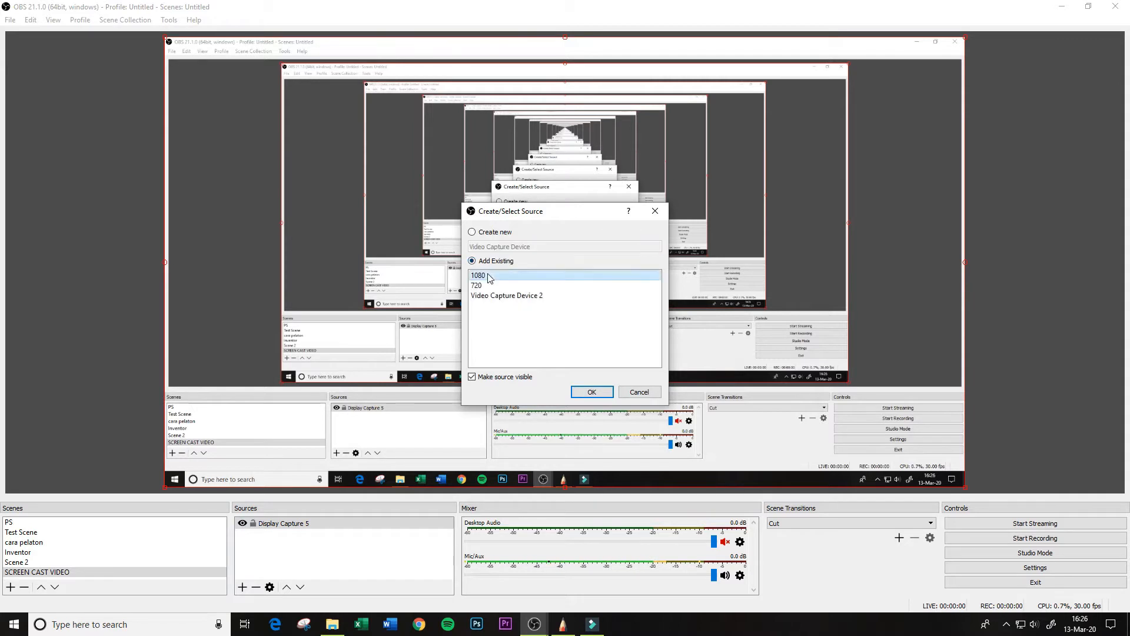
{"action": "left_click", "coordinate": [589, 391]}
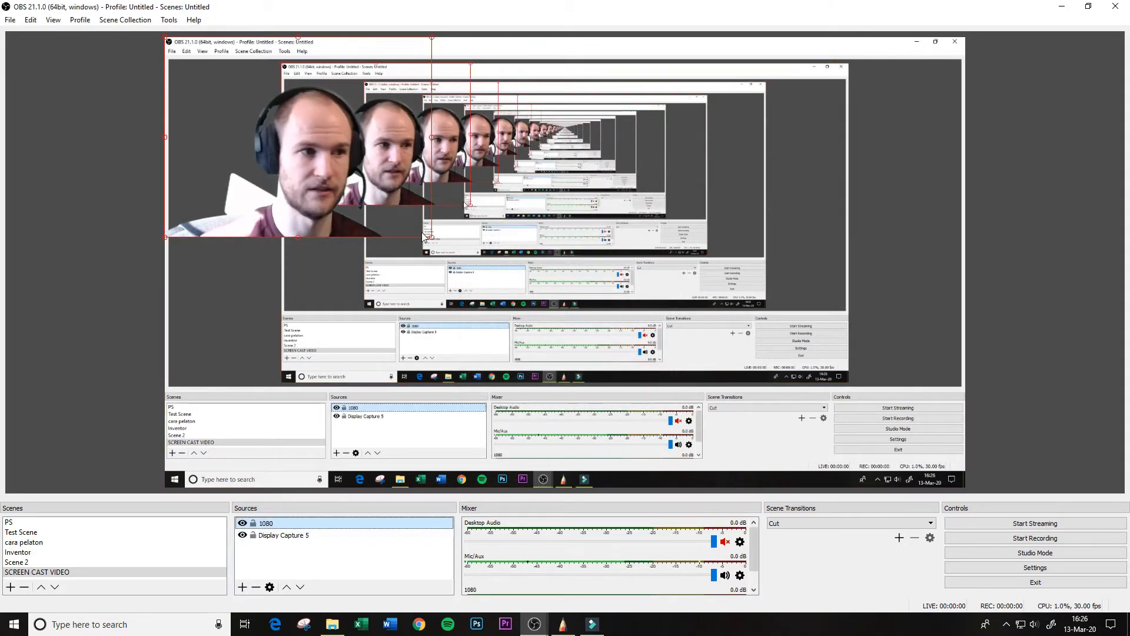
{"action": "left_click_drag", "start_coordinate": [326, 152], "coordinate": [836, 387]}
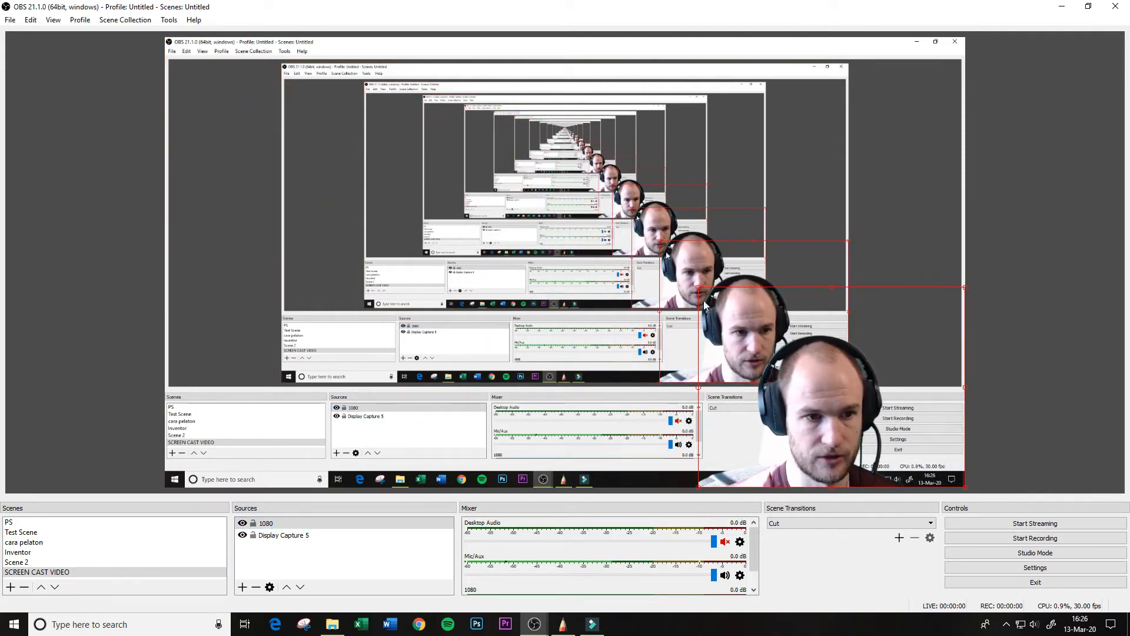
{"action": "left_click_drag", "start_coordinate": [704, 303], "coordinate": [836, 380]}
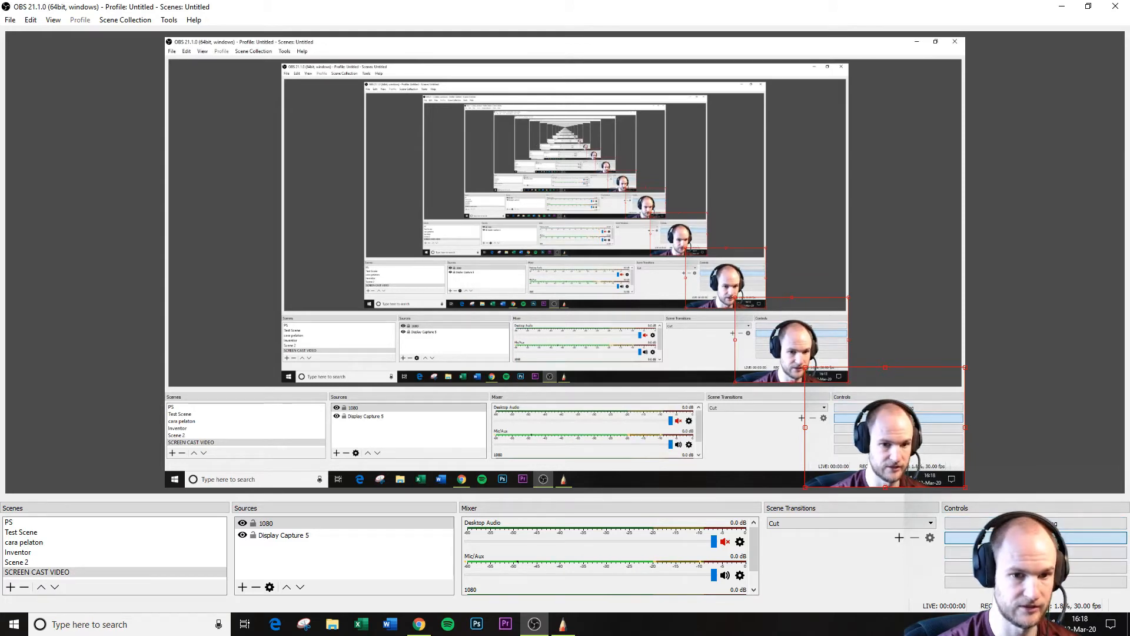
Switch to Chrome and show both slides of the untitled Google Slides presentation, ending on the title slide.
{"action": "left_click", "coordinate": [419, 624]}
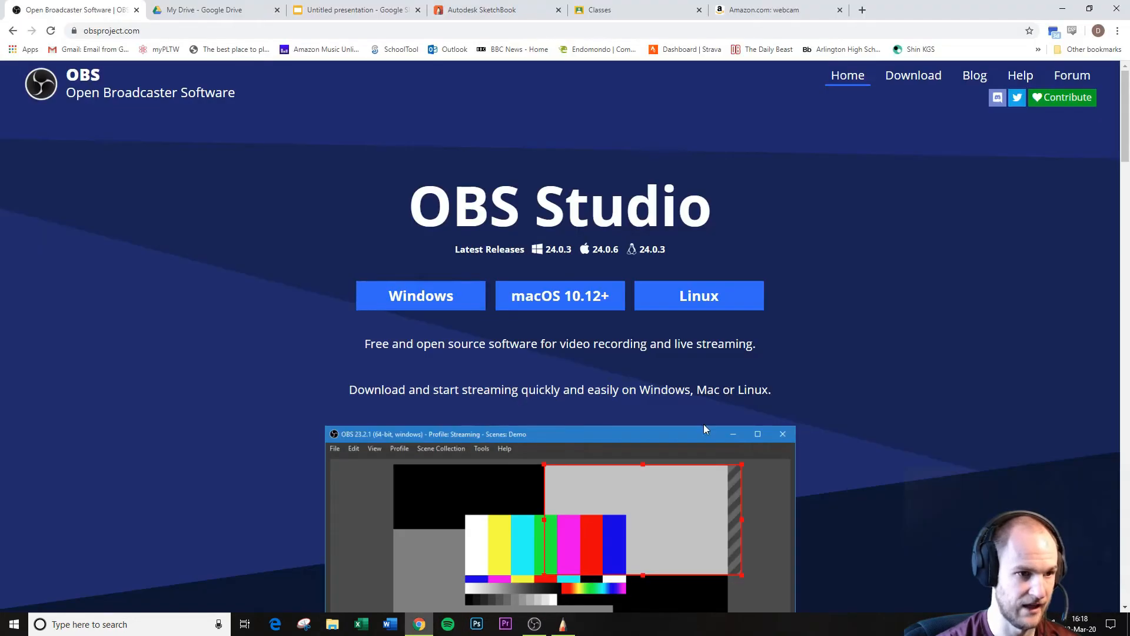
{"action": "left_click", "coordinate": [312, 8]}
{"action": "left_click", "coordinate": [91, 219]}
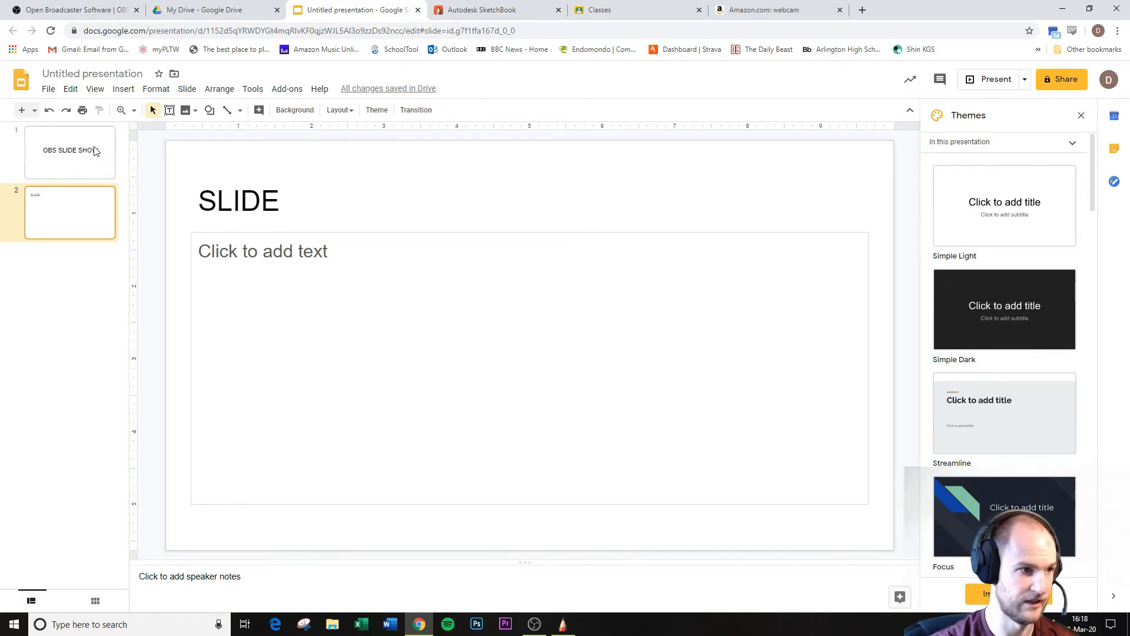
{"action": "left_click", "coordinate": [72, 157]}
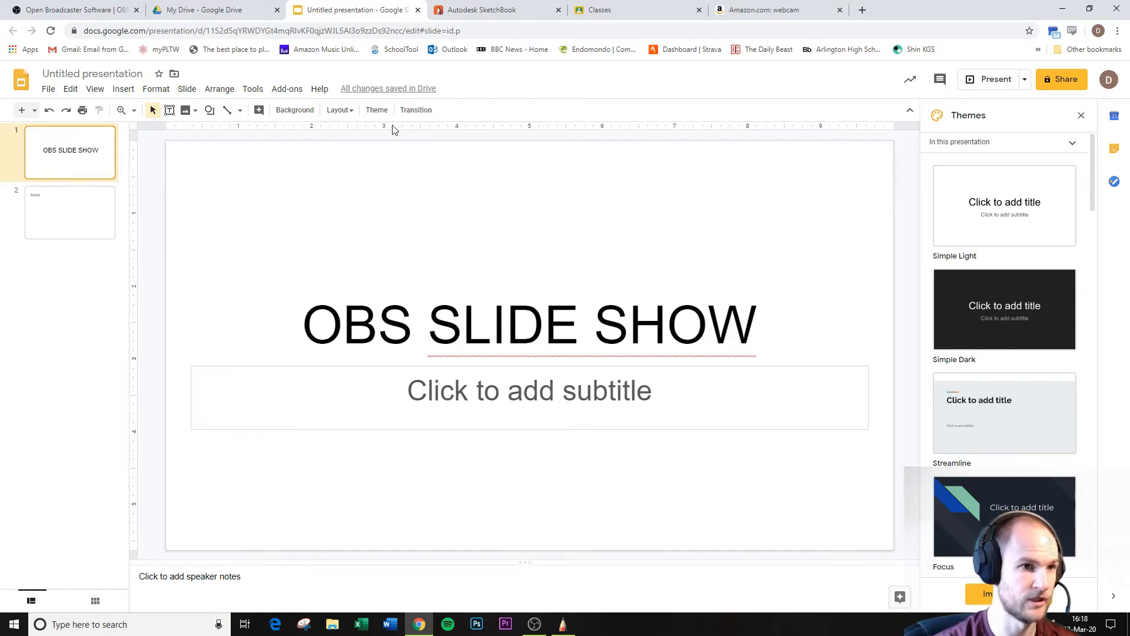
Show the SketchBook web page, switch to Autodesk SketchBook, and draw a straight horizontal line beneath "2+2=" on Layer1.
{"action": "left_click", "coordinate": [449, 12]}
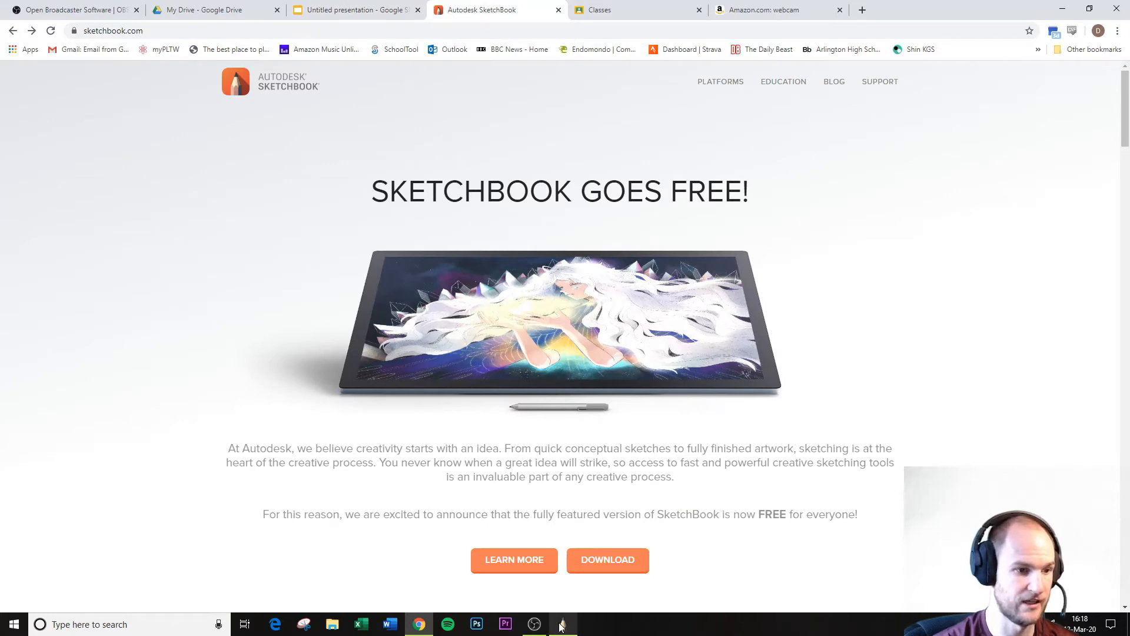
{"action": "mouse_move", "coordinate": [563, 621]}
{"action": "left_click", "coordinate": [551, 547]}
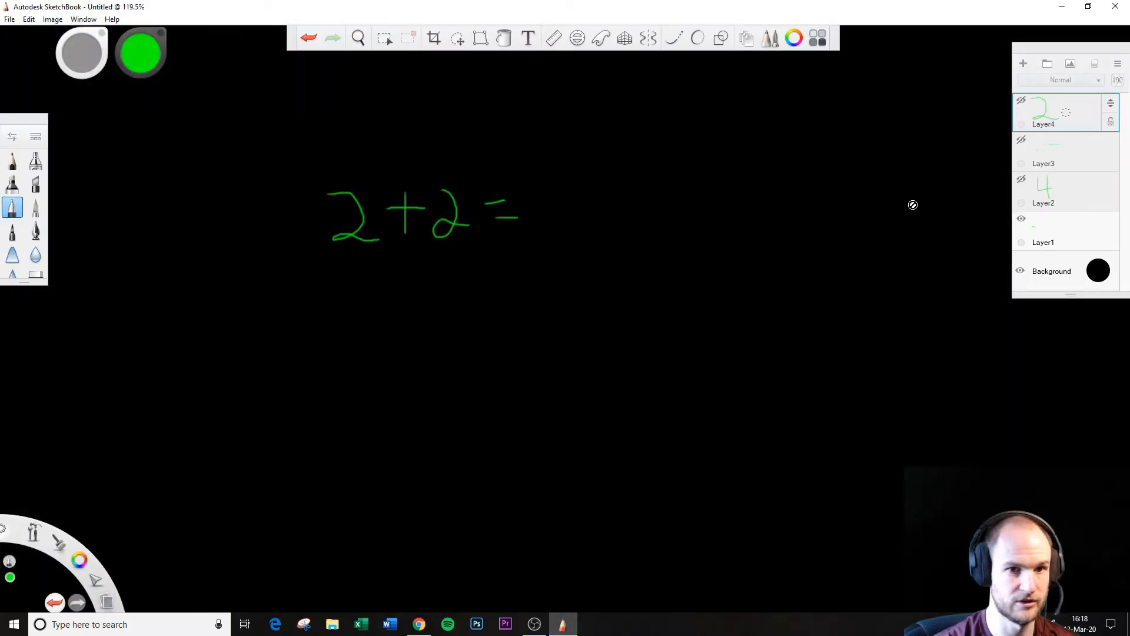
{"action": "left_click", "coordinate": [1060, 244]}
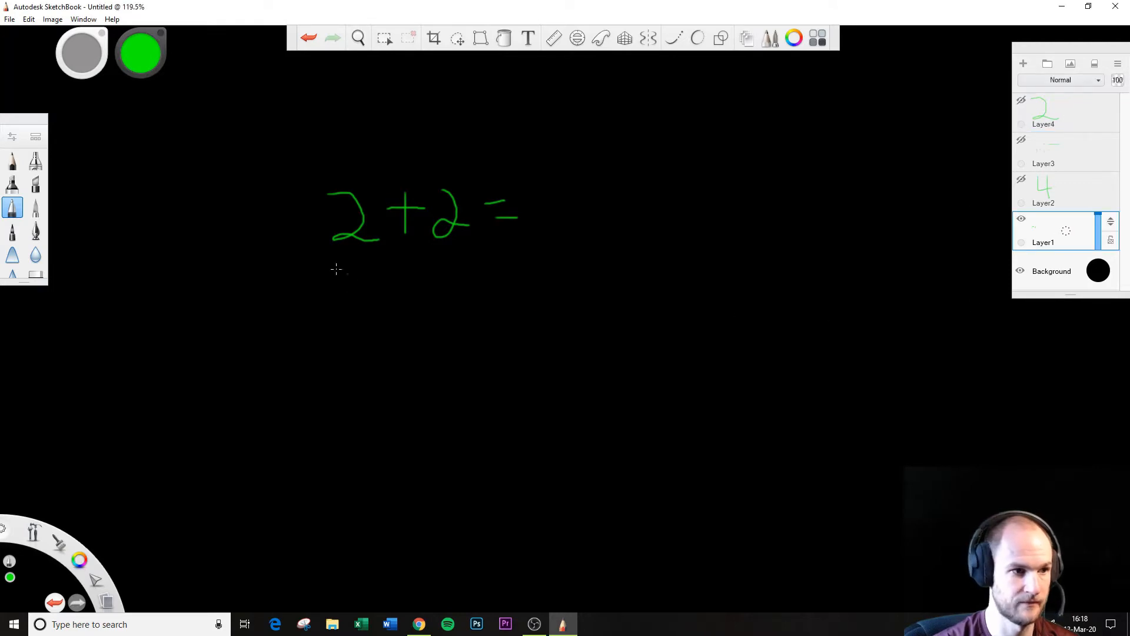
{"action": "left_click_drag", "start_coordinate": [316, 264], "coordinate": [539, 265]}
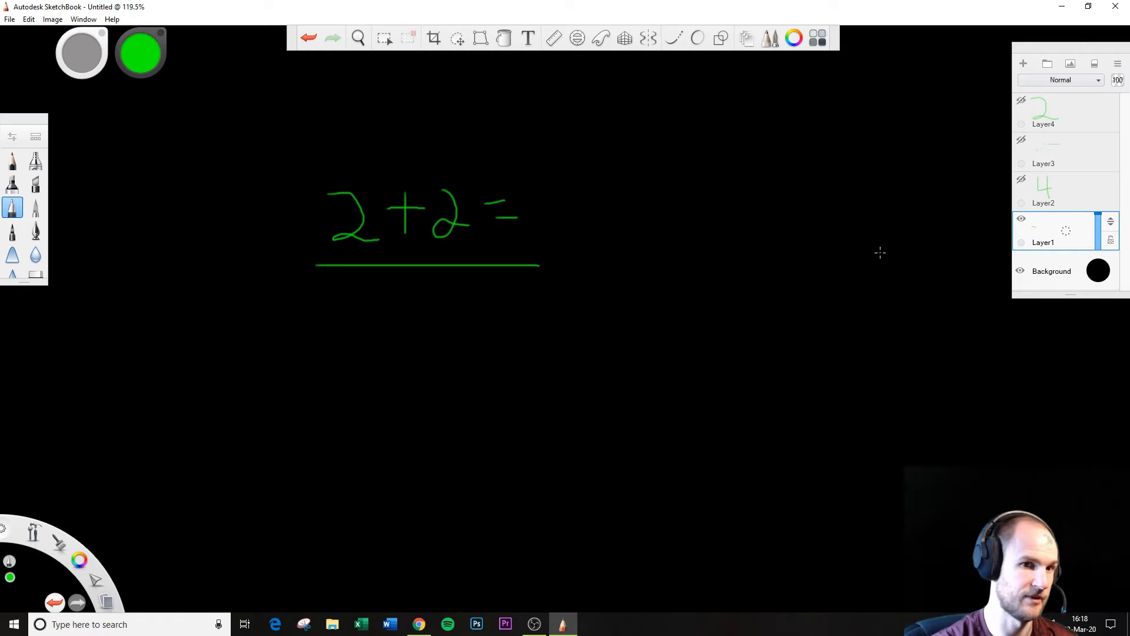
Make Layer2, Layer3 and Layer4 visible in turn to reveal the answers and the second sum, and minimize SketchBook.
{"action": "left_click", "coordinate": [1021, 180]}
{"action": "left_click", "coordinate": [1021, 141]}
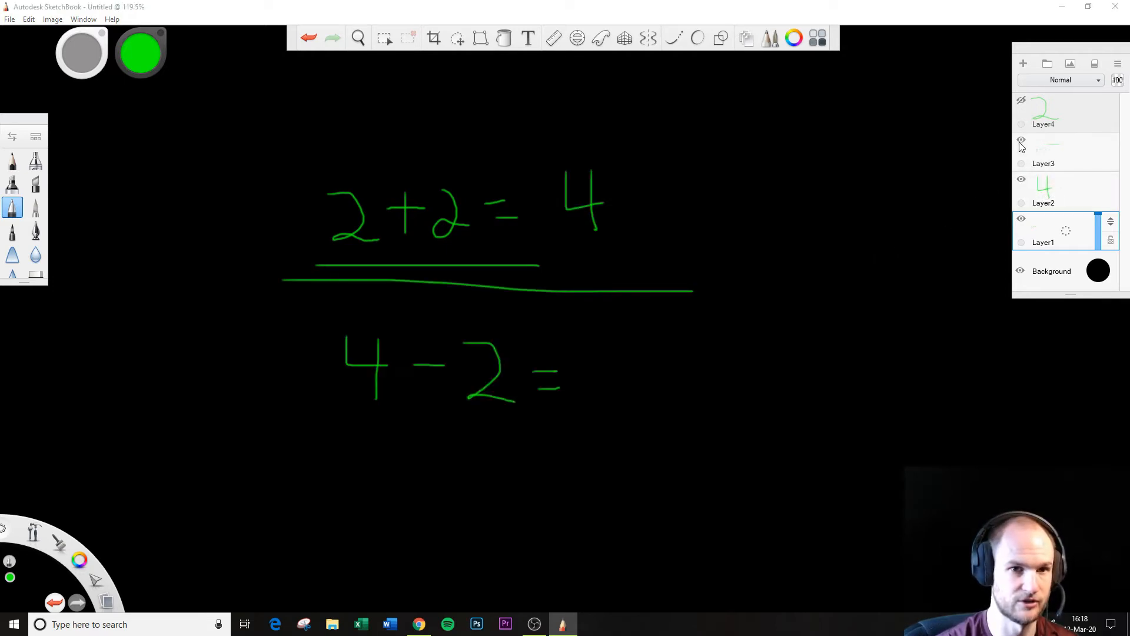
{"action": "left_click", "coordinate": [1022, 102]}
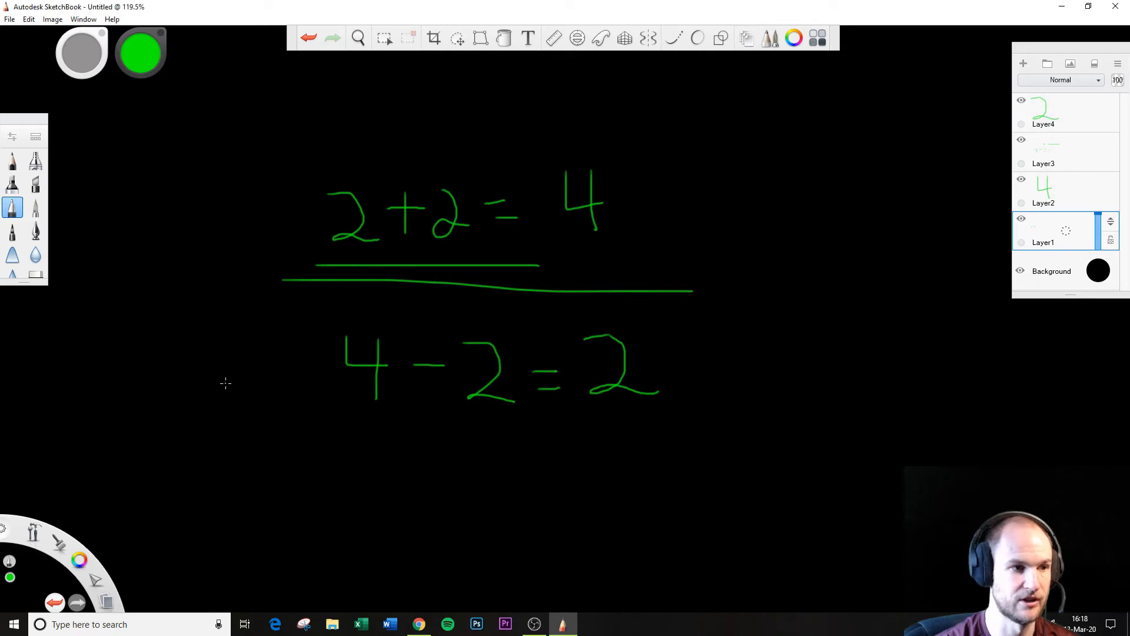
{"action": "left_click", "coordinate": [1064, 7]}
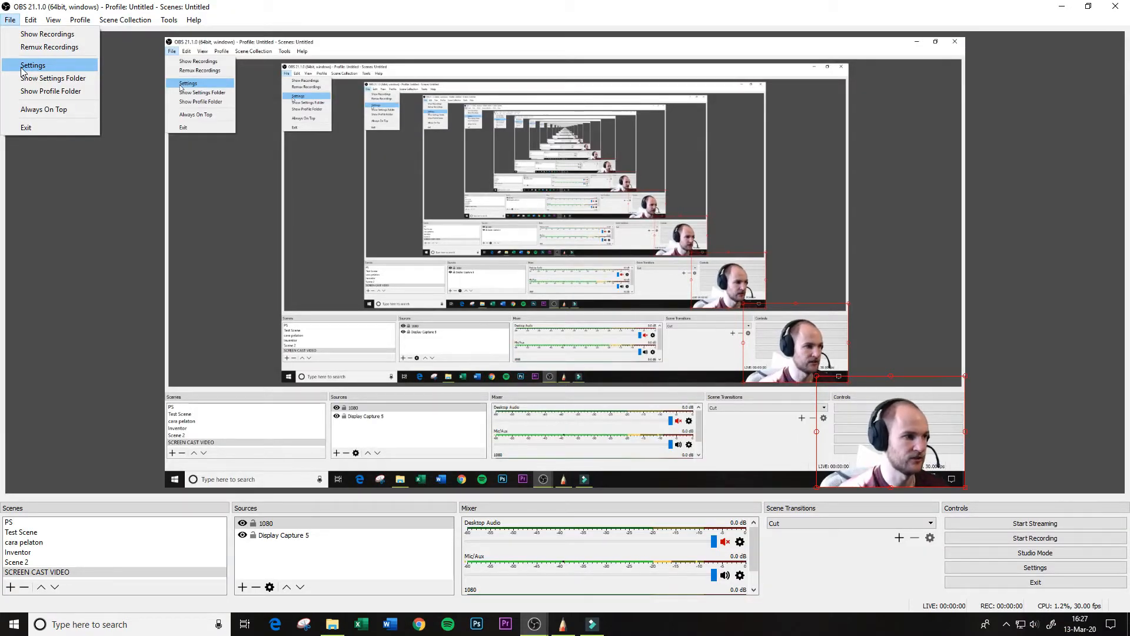
Review the OBS video settings, and set the output recording quality to High Quality, Medium File Size.
{"action": "left_click", "coordinate": [42, 194]}
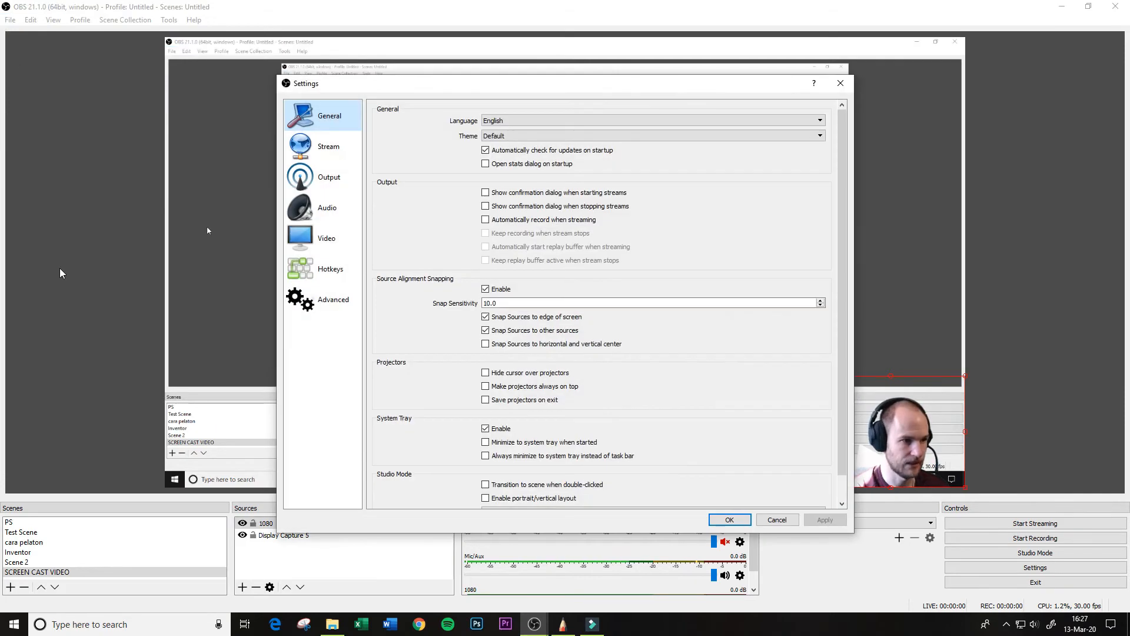
{"action": "left_click", "coordinate": [326, 238]}
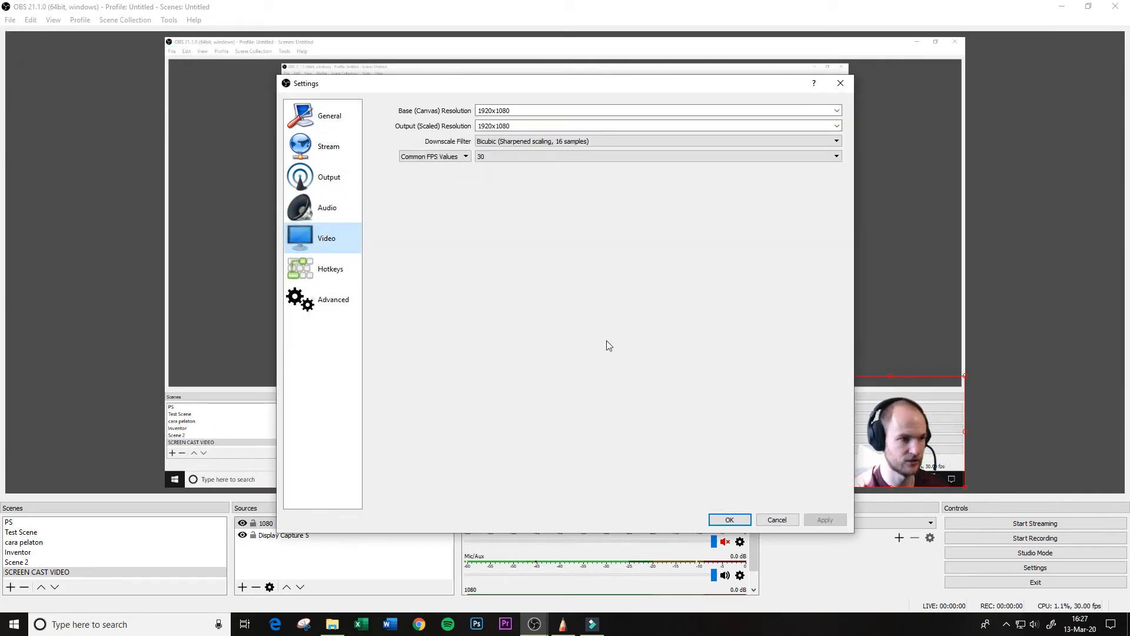
{"action": "left_click", "coordinate": [348, 186]}
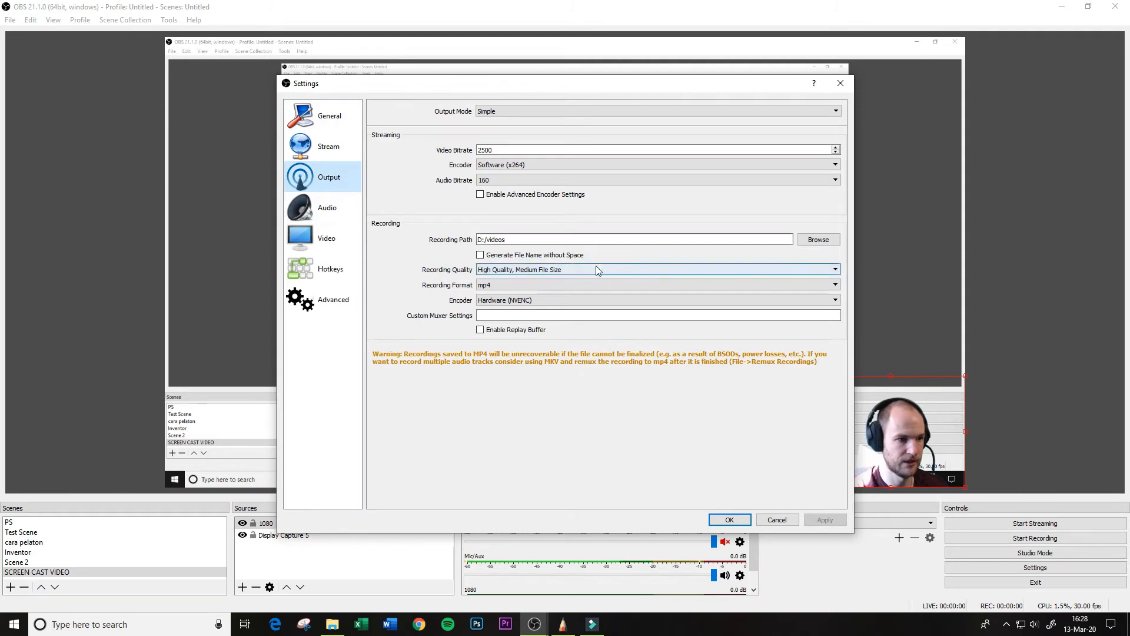
{"action": "left_click", "coordinate": [529, 273]}
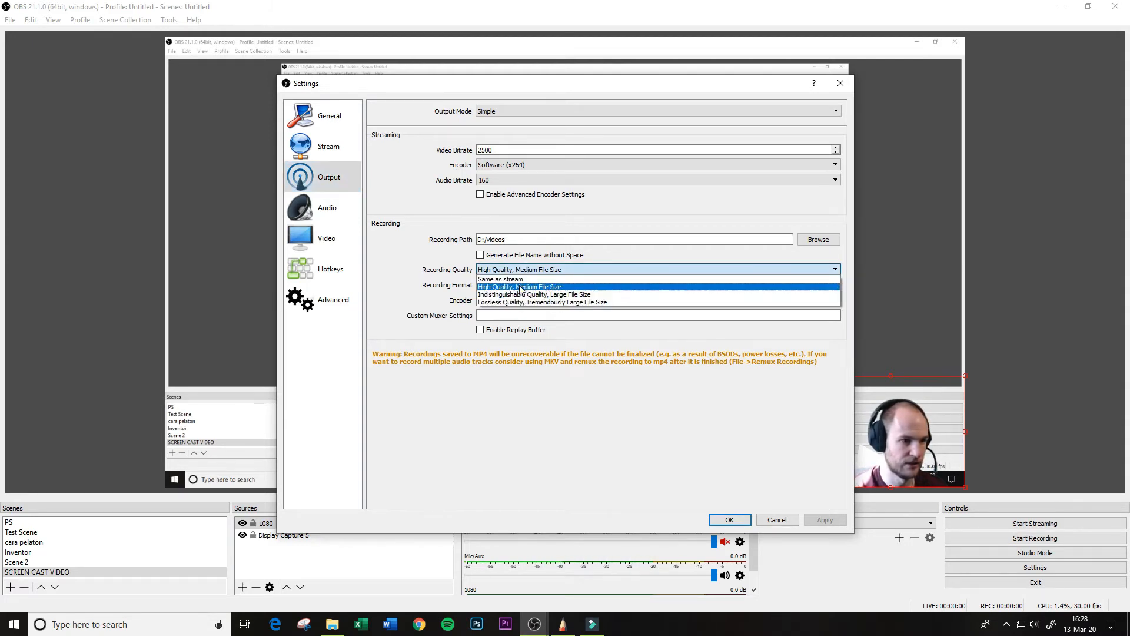
{"action": "left_click", "coordinate": [520, 288]}
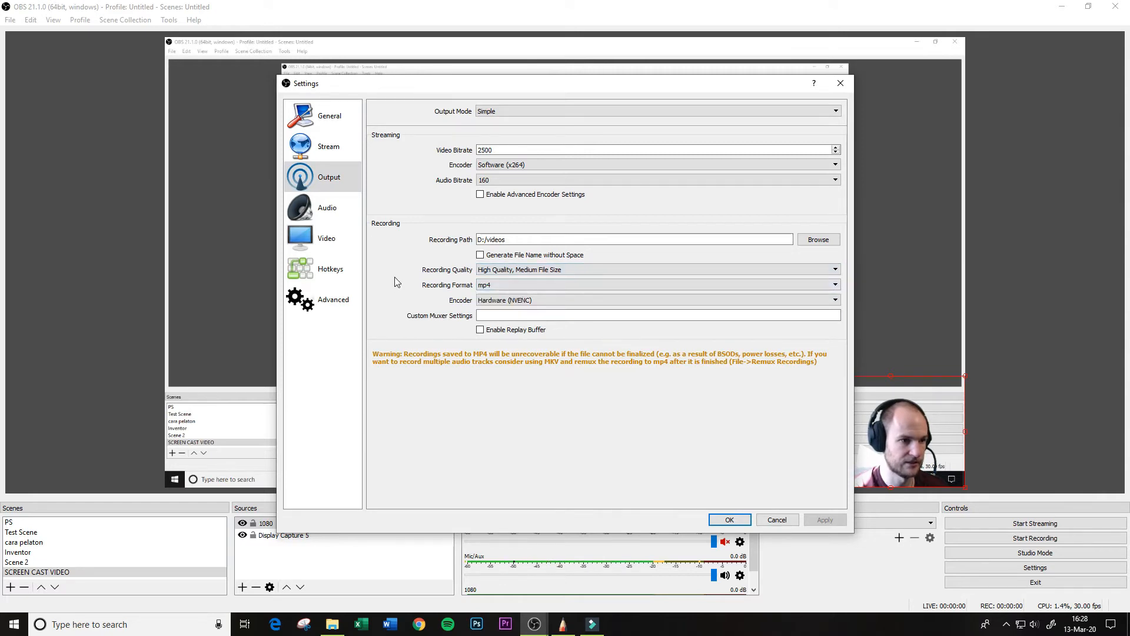
{"action": "left_click", "coordinate": [729, 520]}
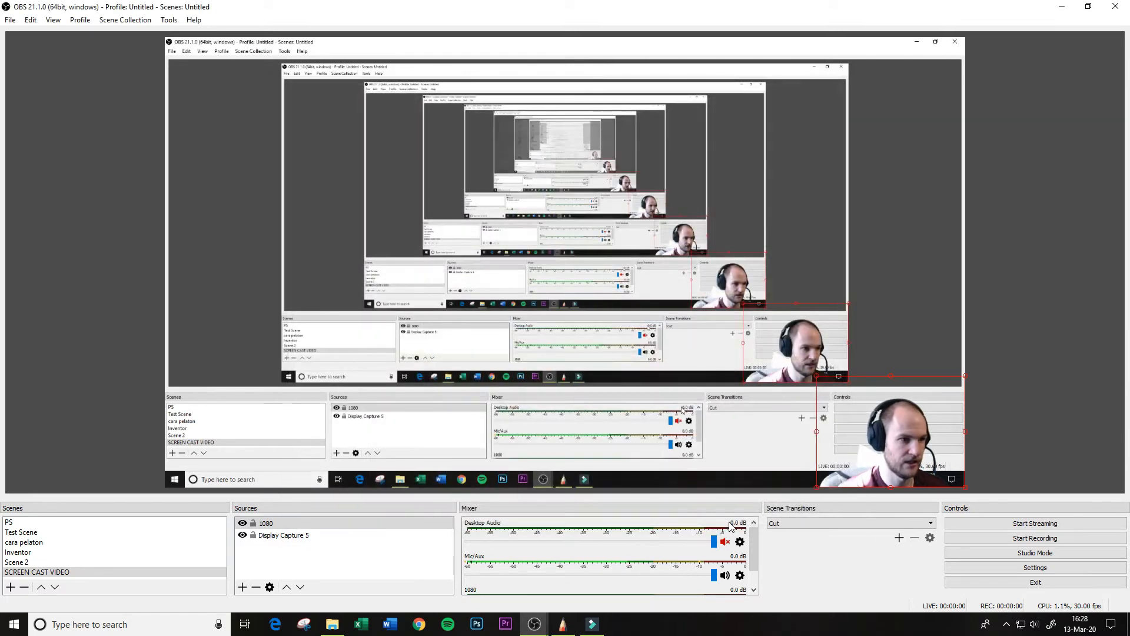
{"action": "left_click", "coordinate": [1014, 551]}
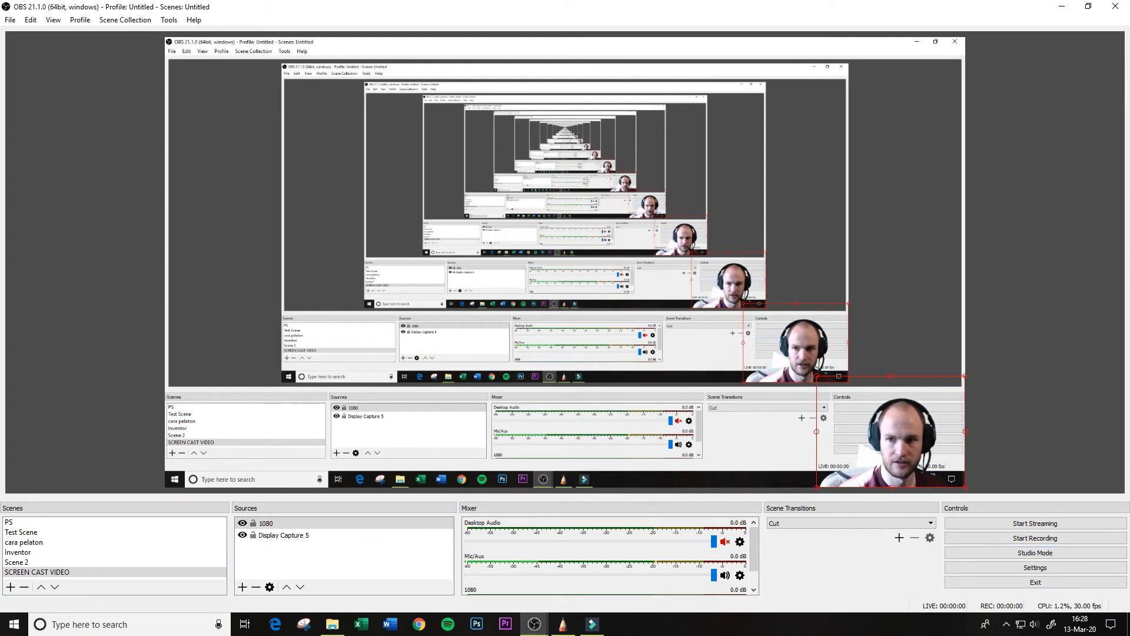
Open the videos folder on New Volume (D:) in File Explorer, play 1.1 Graphical C.mp4, and close the player.
{"action": "left_click_drag", "start_coordinate": [1129, 104], "coordinate": [596, 118]}
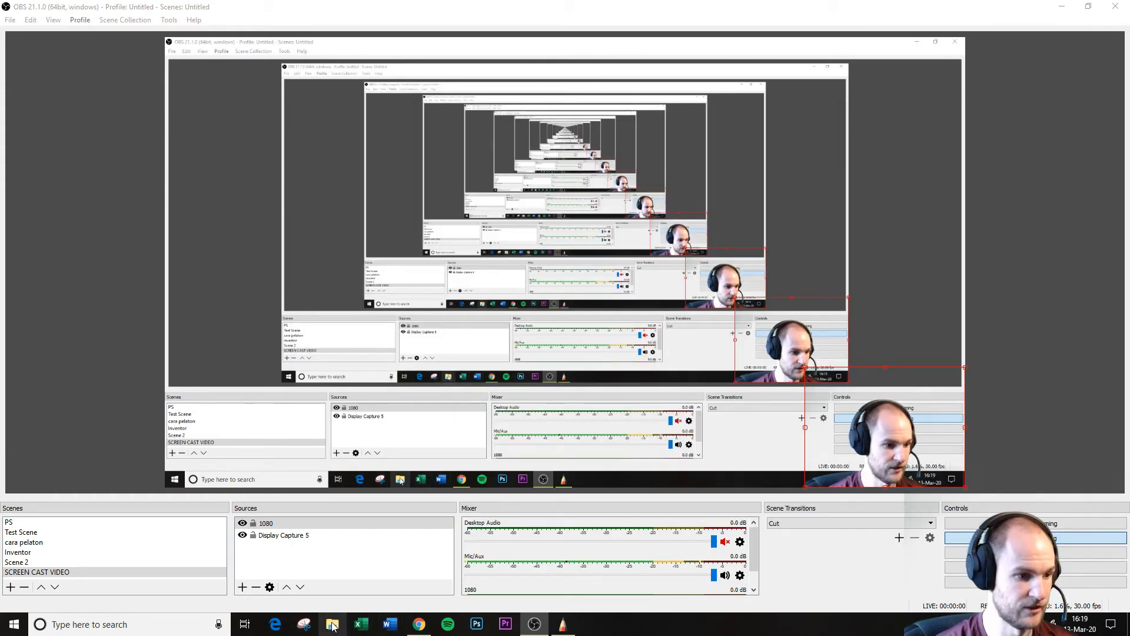
{"action": "left_click", "coordinate": [332, 624]}
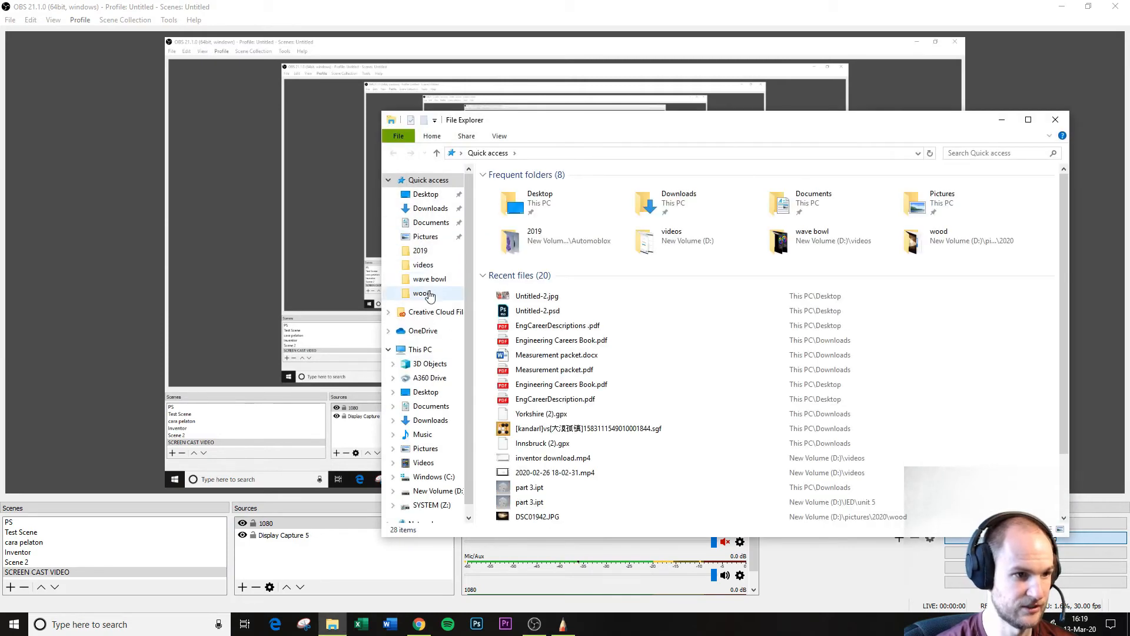
{"action": "left_click", "coordinate": [437, 266]}
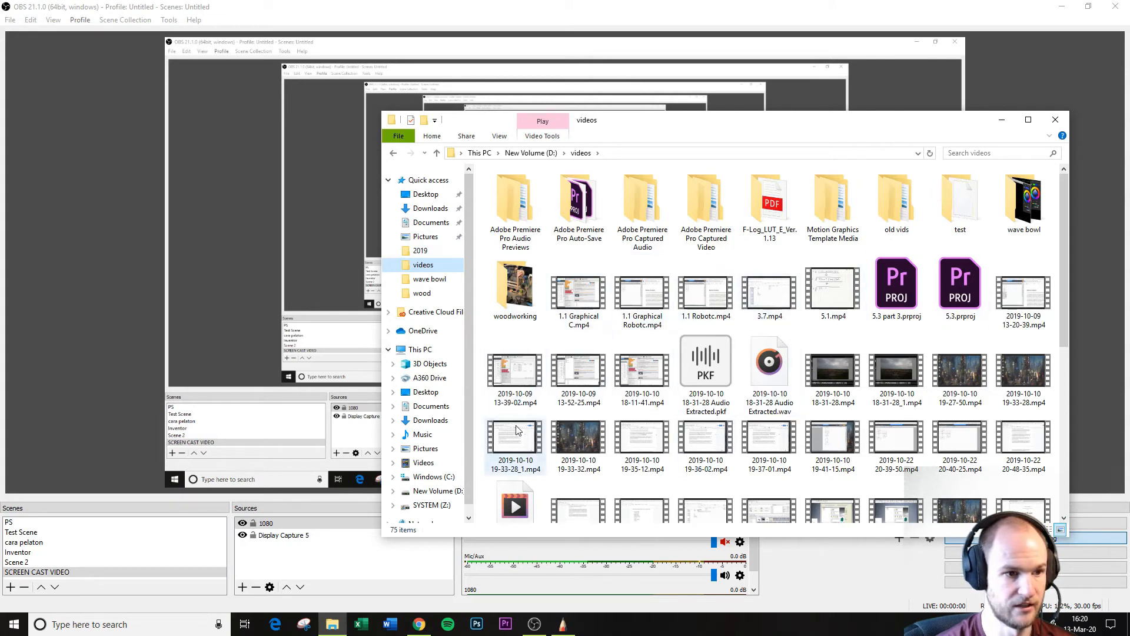
{"action": "left_click", "coordinate": [585, 311]}
{"action": "double_click", "coordinate": [584, 310]}
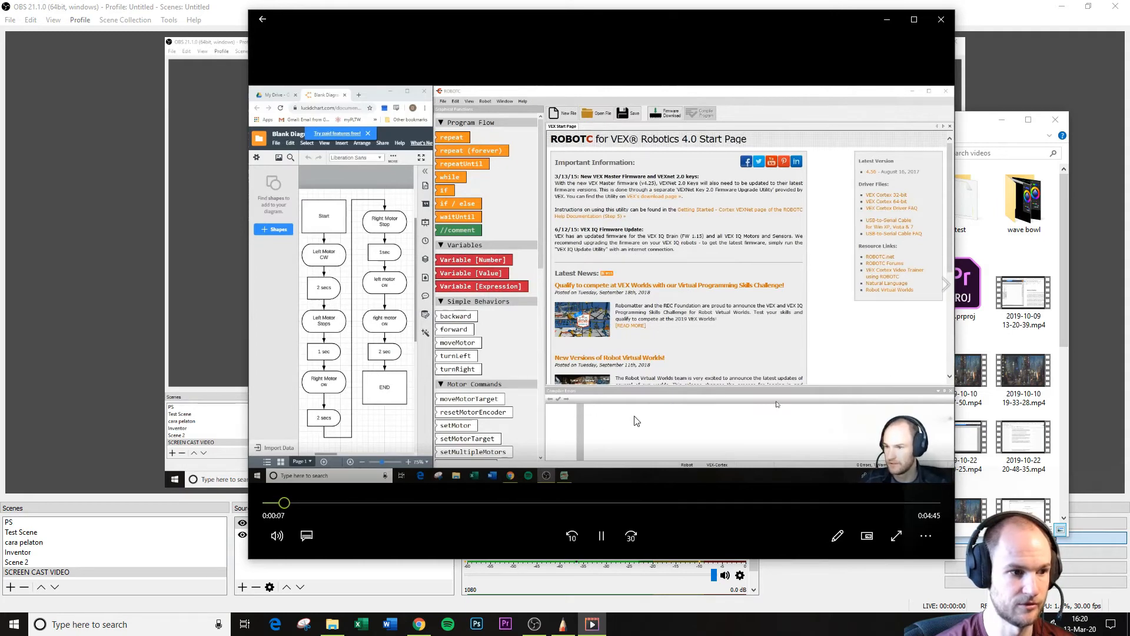
{"action": "left_click", "coordinate": [941, 21]}
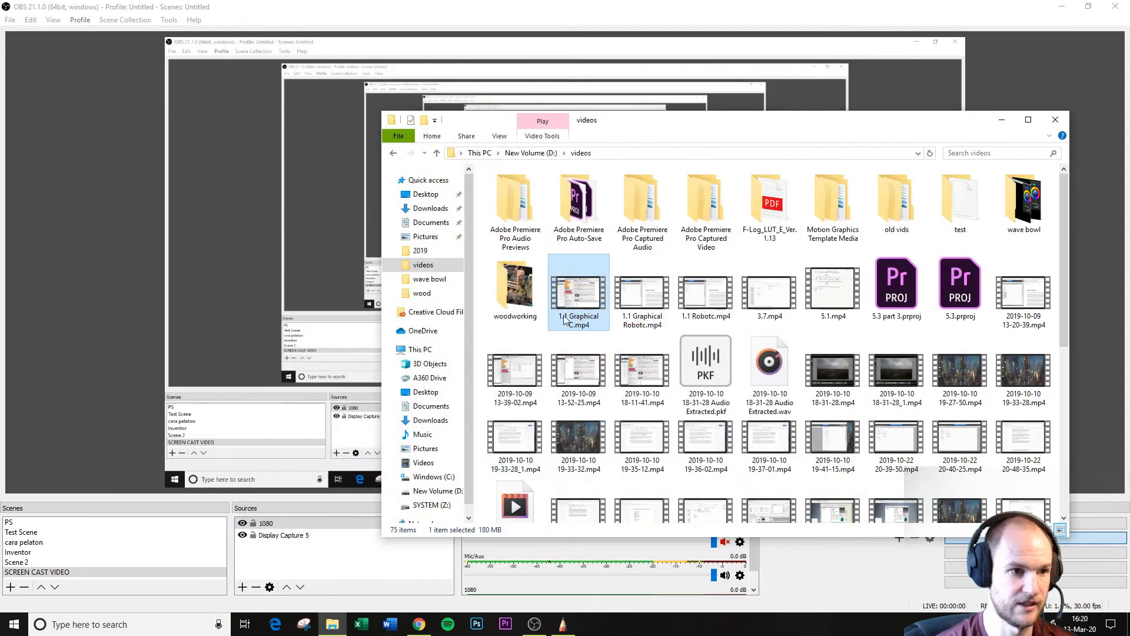
Switch to Chrome and start a file upload to My Drive in Google Drive.
{"action": "left_click", "coordinate": [419, 624]}
{"action": "left_click", "coordinate": [235, 10]}
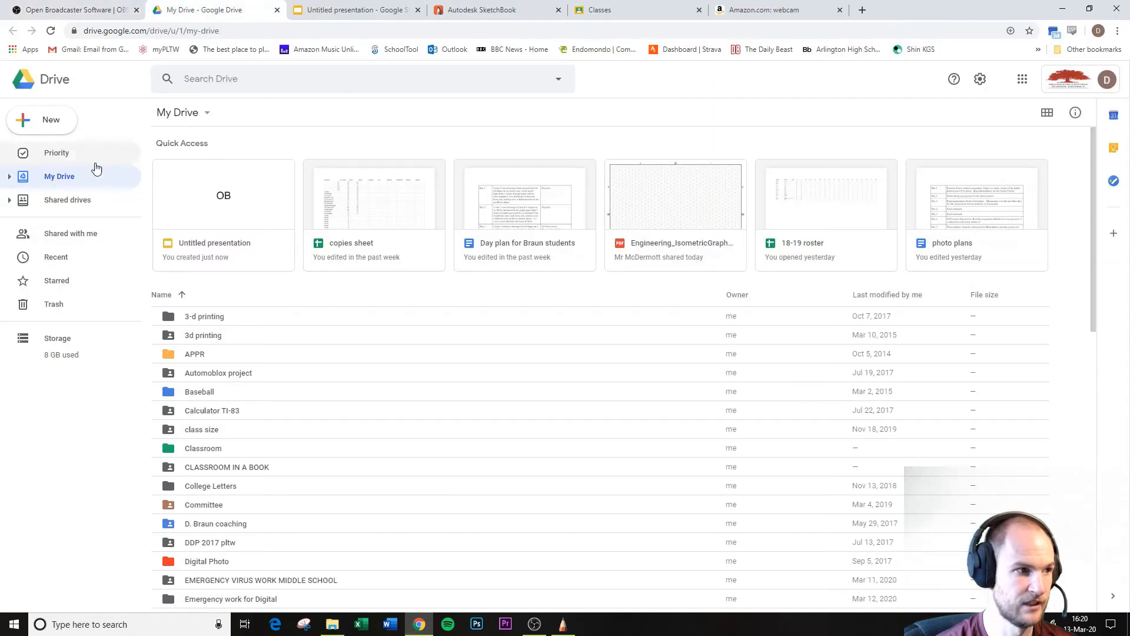
{"action": "left_click", "coordinate": [61, 124]}
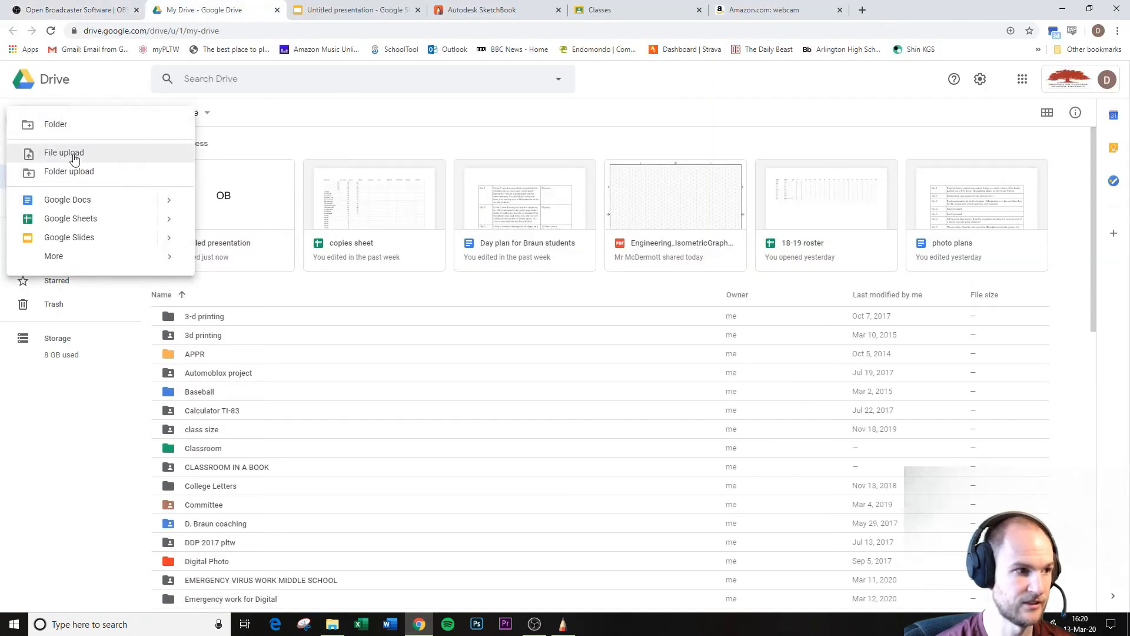
{"action": "left_click", "coordinate": [73, 157]}
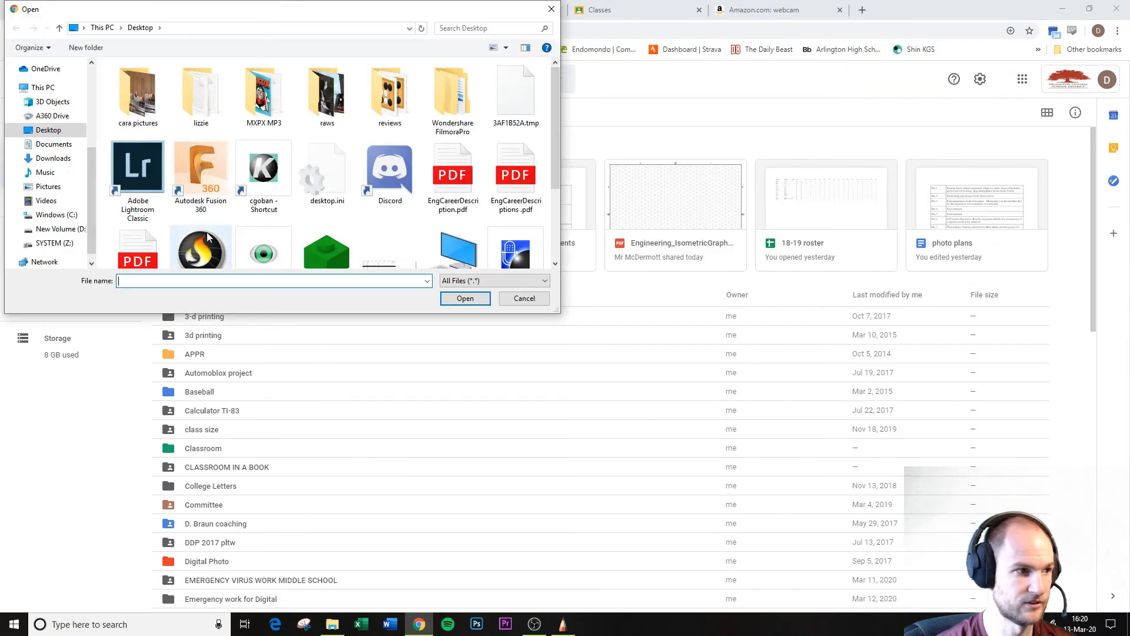
Find the videos folder on New Volume (D:) and upload 1.1 Graphical C.mp4 from it.
{"action": "left_click", "coordinate": [56, 202]}
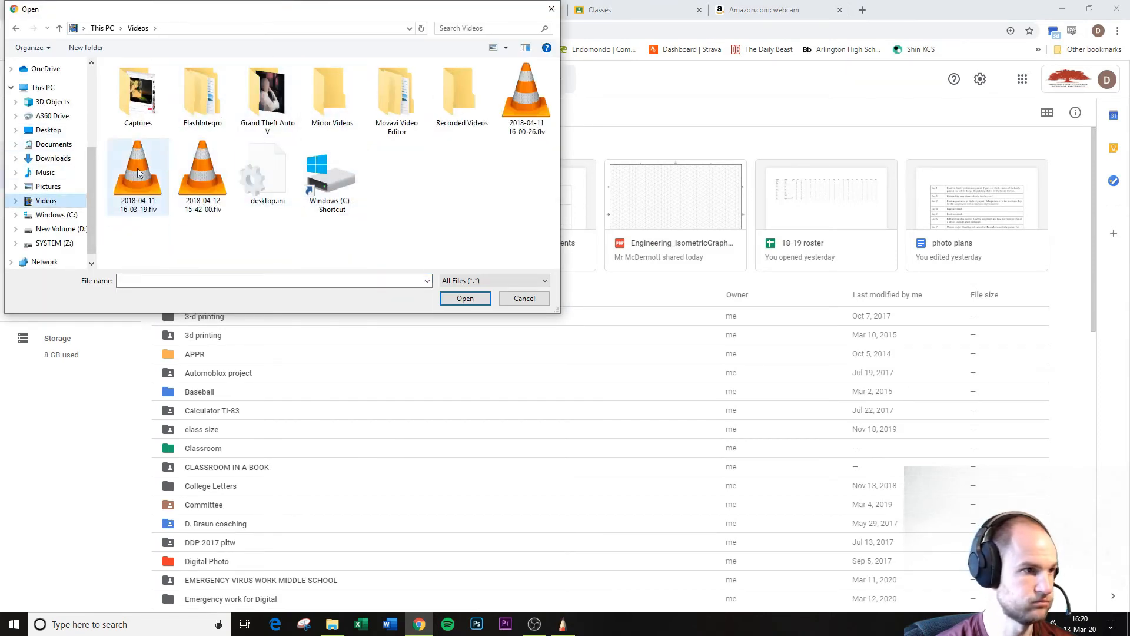
{"action": "scroll", "coordinate": [87, 203], "scroll_direction": "down", "scroll_amount": 1}
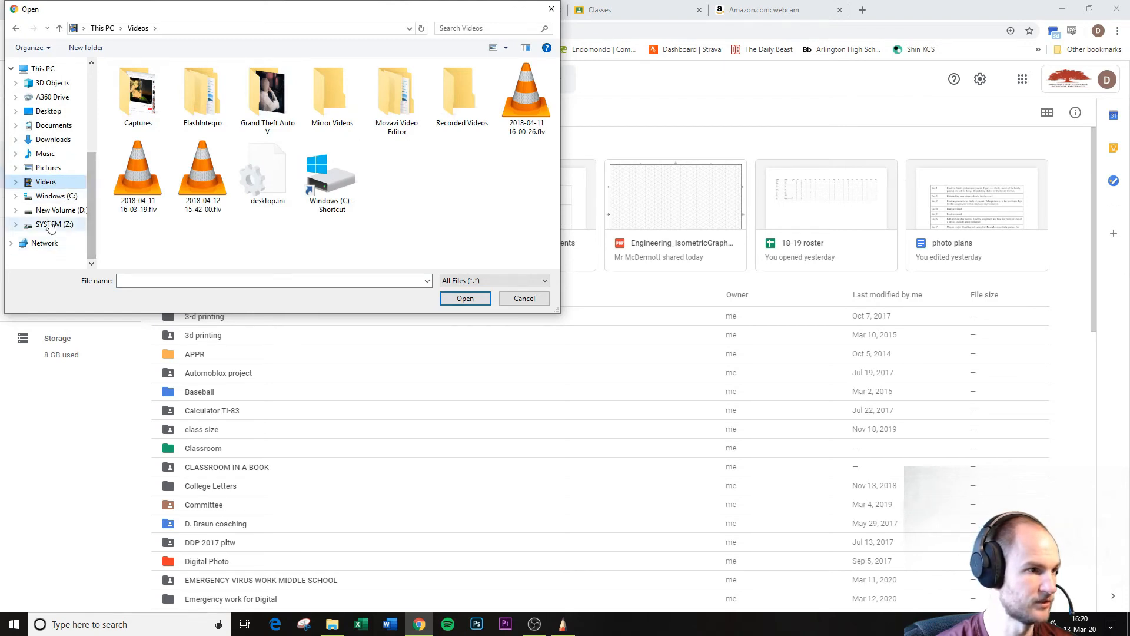
{"action": "left_click", "coordinate": [16, 210]}
{"action": "scroll", "coordinate": [53, 236], "scroll_direction": "down", "scroll_amount": 5}
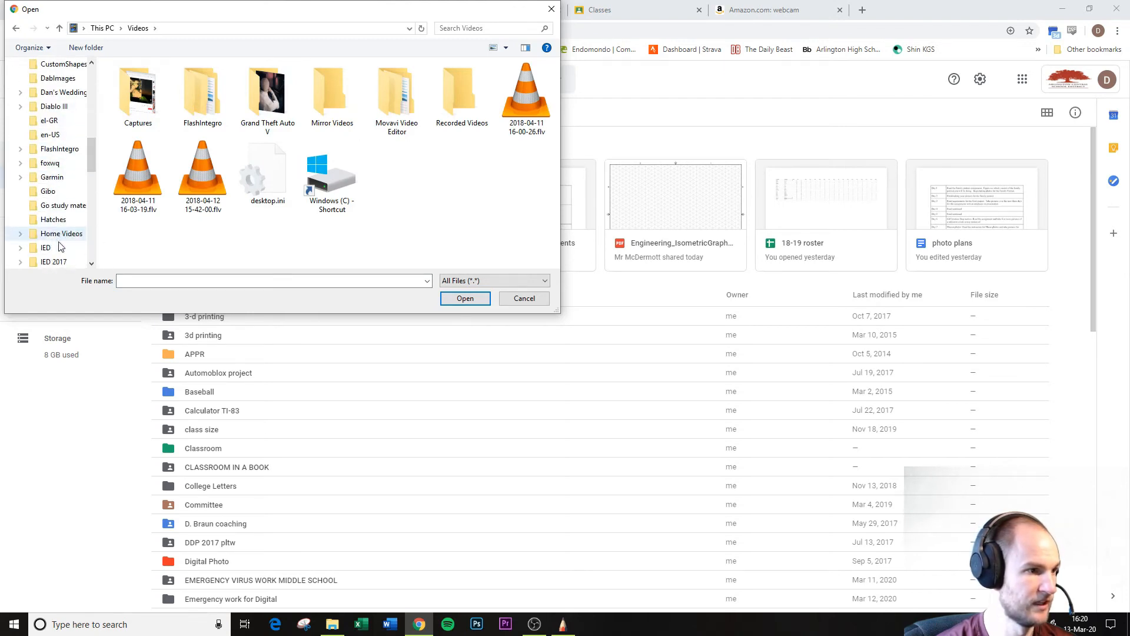
{"action": "scroll", "coordinate": [62, 253], "scroll_direction": "down", "scroll_amount": 3}
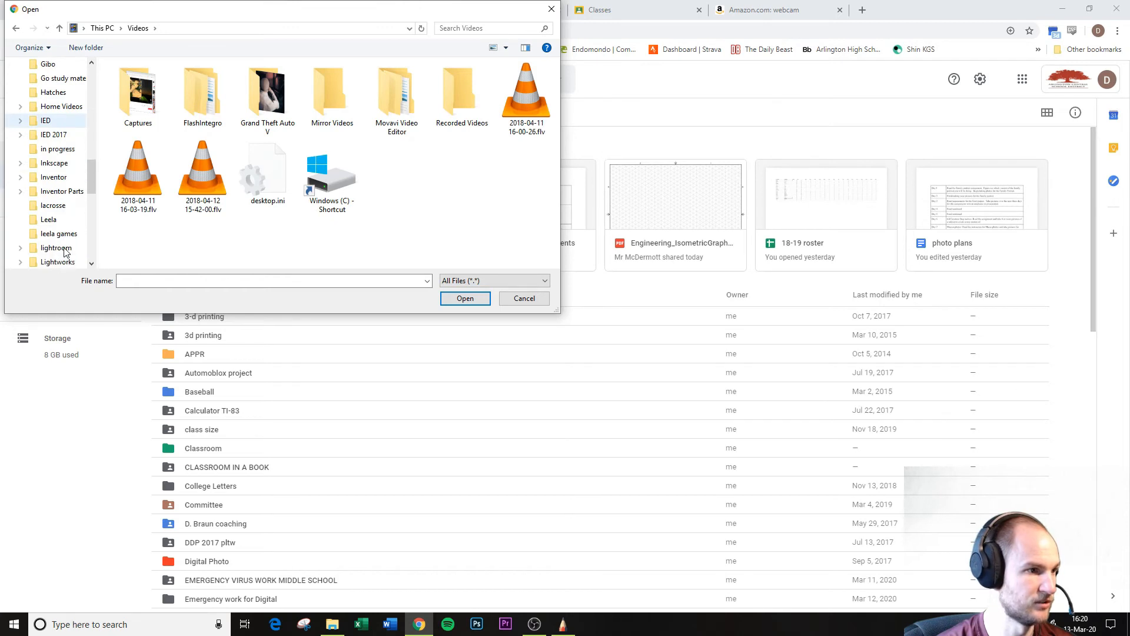
{"action": "scroll", "coordinate": [55, 254], "scroll_direction": "down", "scroll_amount": 2}
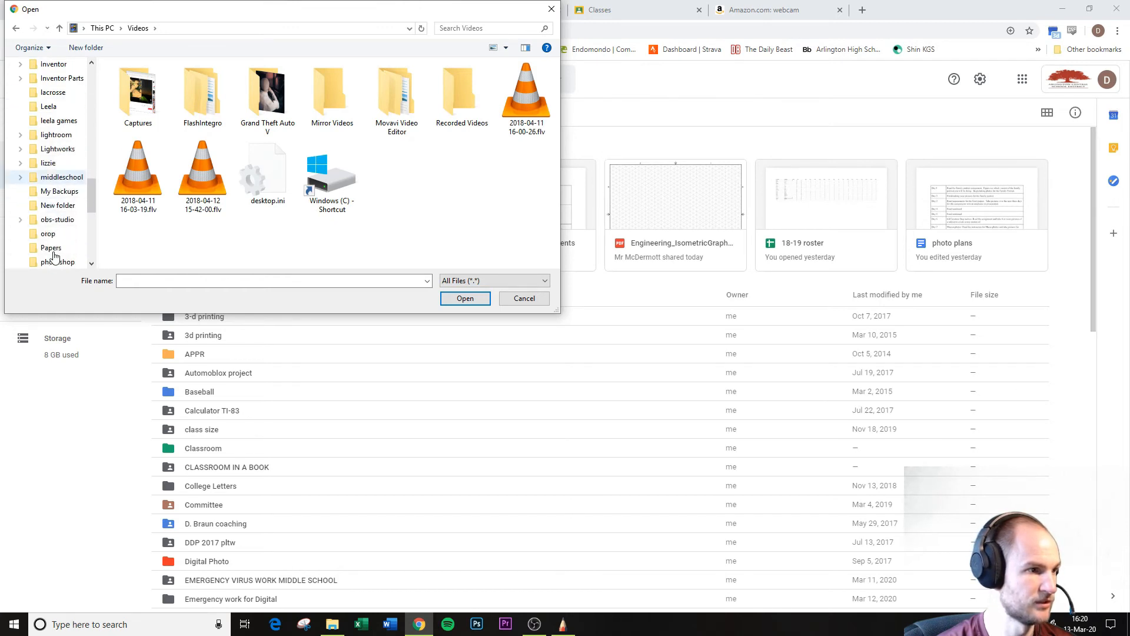
{"action": "scroll", "coordinate": [55, 256], "scroll_direction": "down", "scroll_amount": 2}
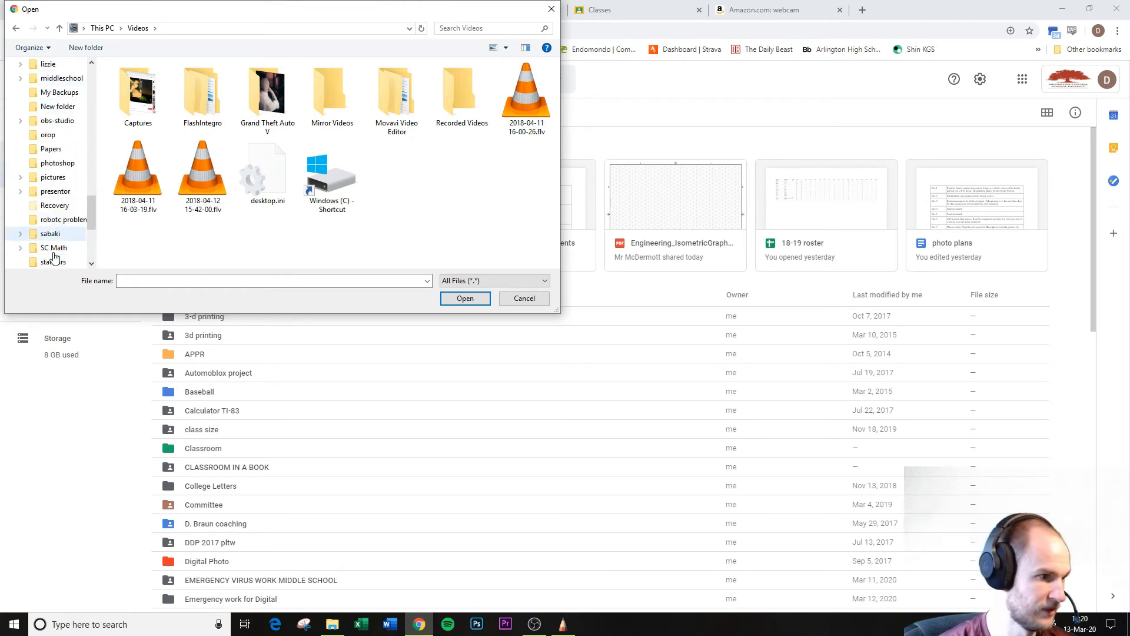
{"action": "scroll", "coordinate": [53, 259], "scroll_direction": "down", "scroll_amount": 2}
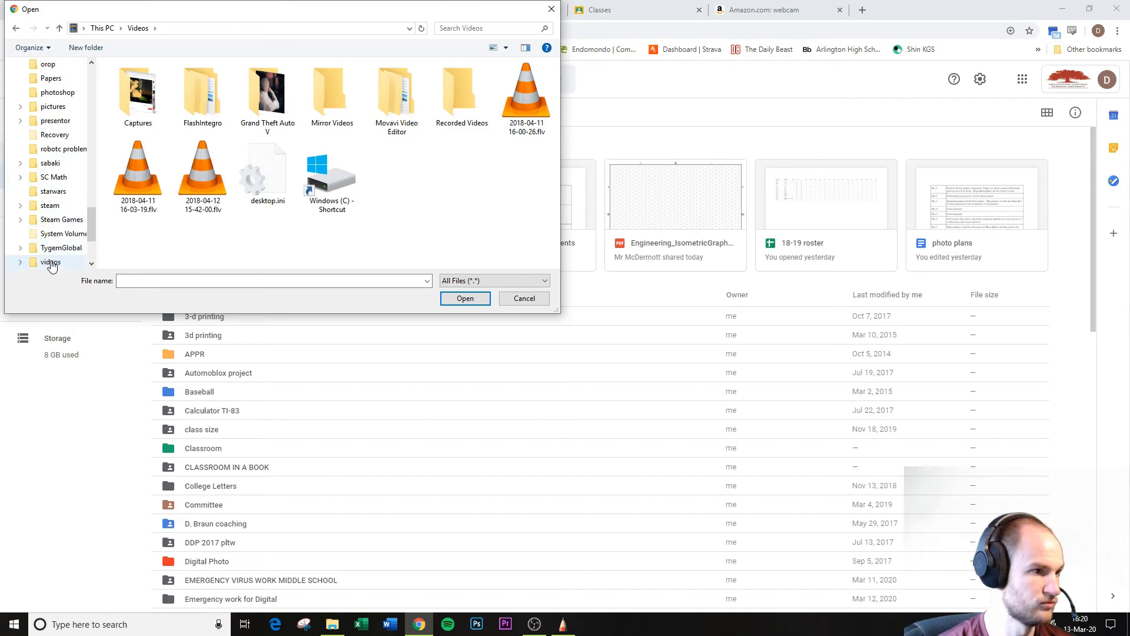
{"action": "left_click", "coordinate": [52, 263]}
{"action": "double_click", "coordinate": [152, 190]}
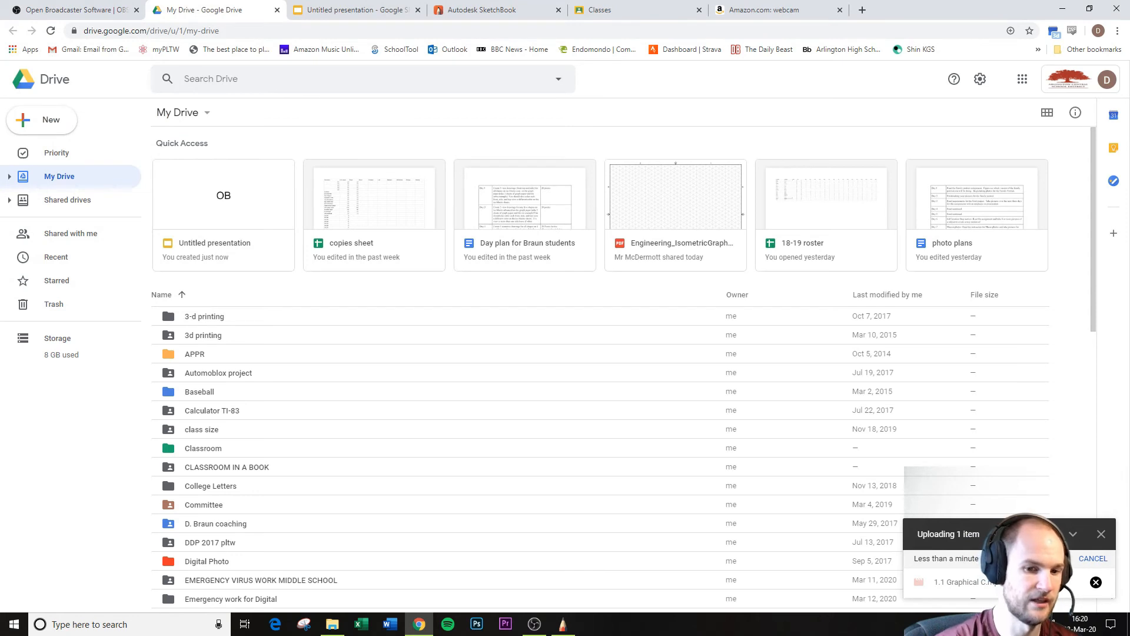
Open the IED P1 class in Google Classroom and start a new post in its stream.
{"action": "left_click", "coordinate": [594, 10]}
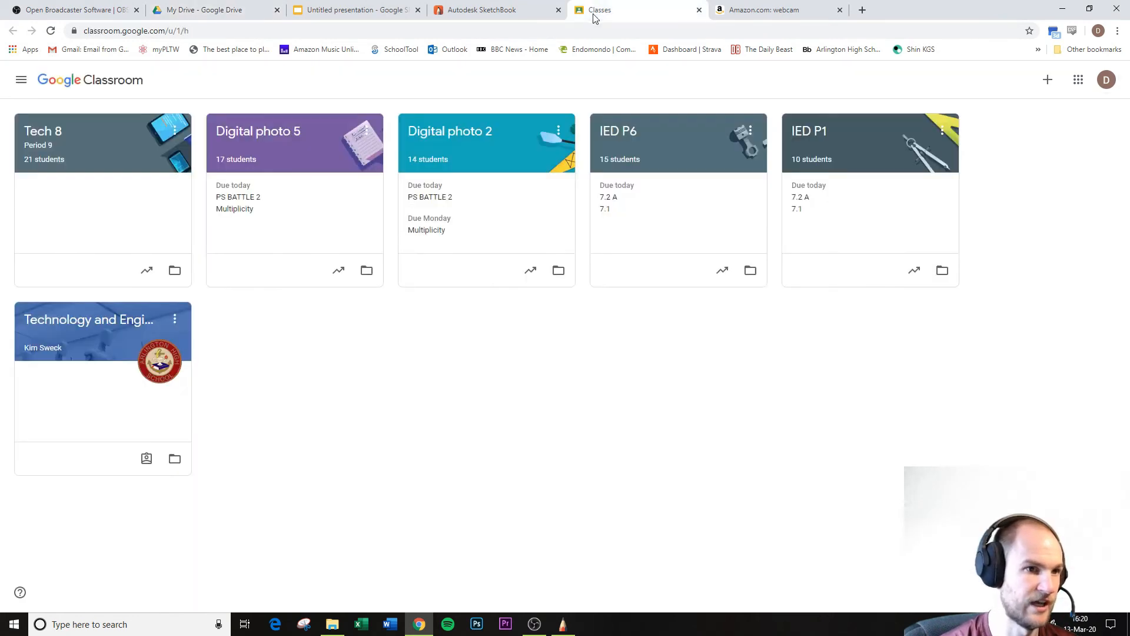
{"action": "left_click", "coordinate": [804, 140]}
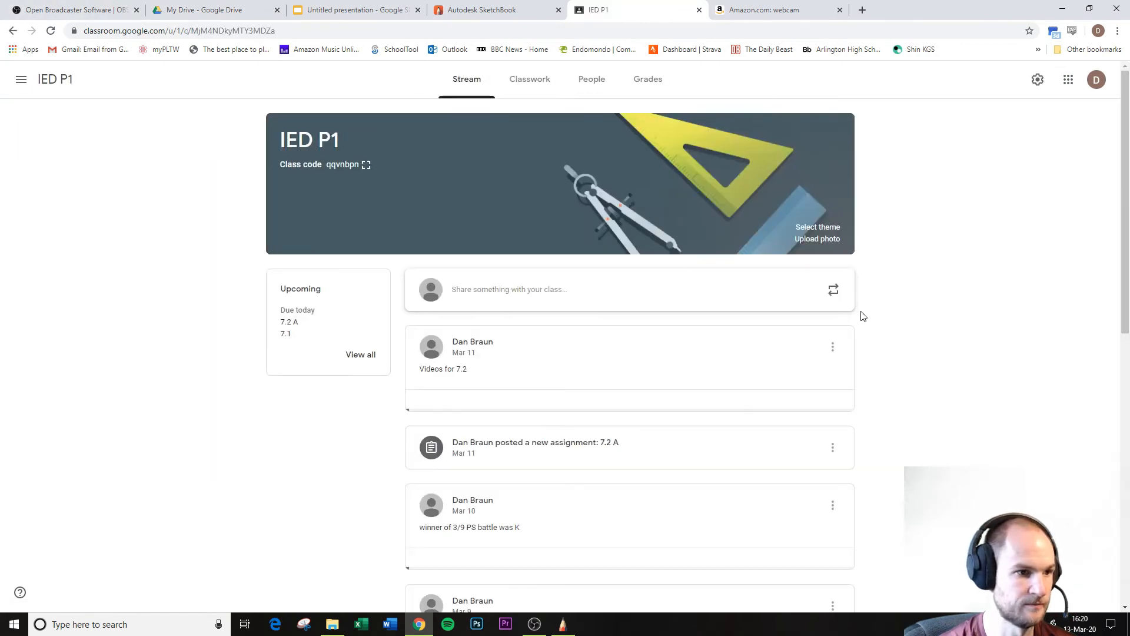
{"action": "left_click", "coordinate": [585, 301]}
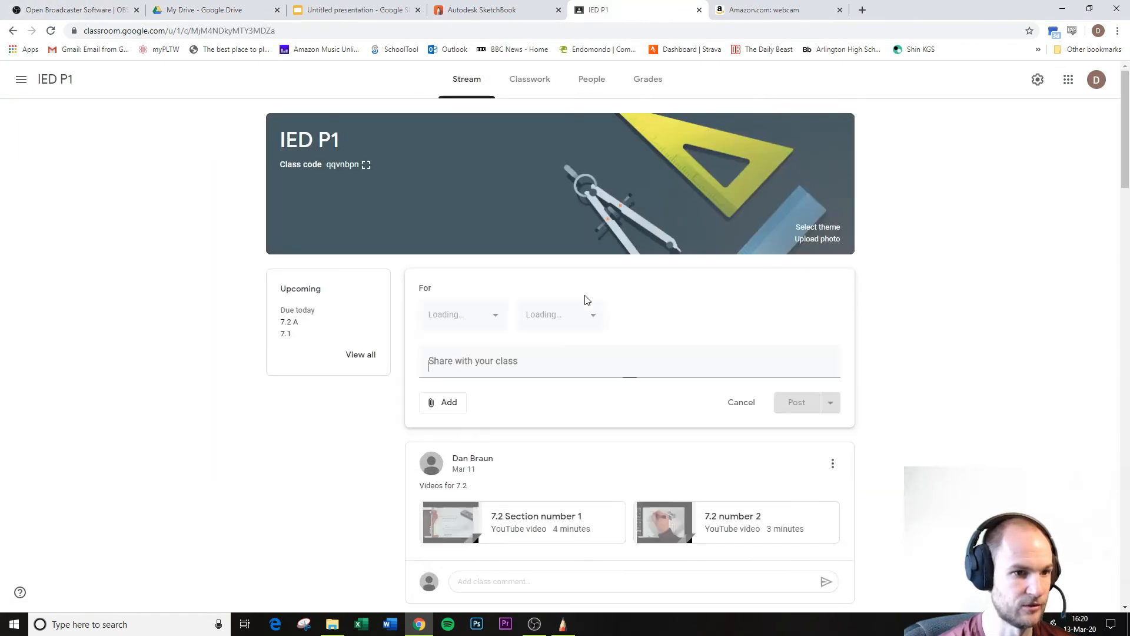
Attach the recently uploaded 1.1 Graphical C.mp4 from Google Drive to the class post.
{"action": "left_click", "coordinate": [443, 446]}
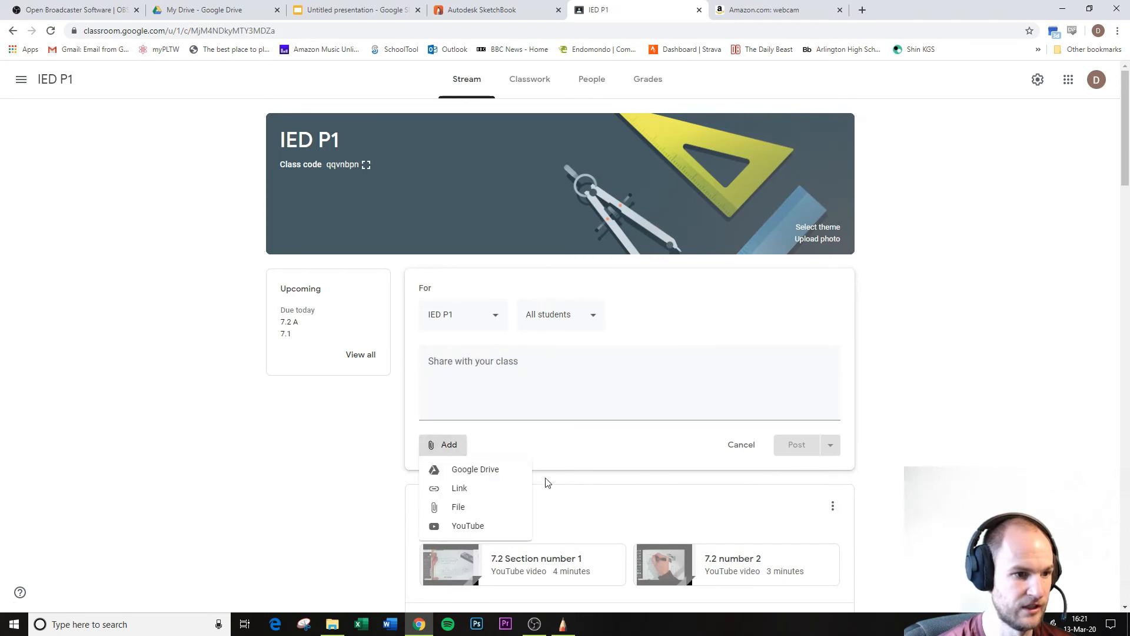
{"action": "left_click", "coordinate": [454, 474]}
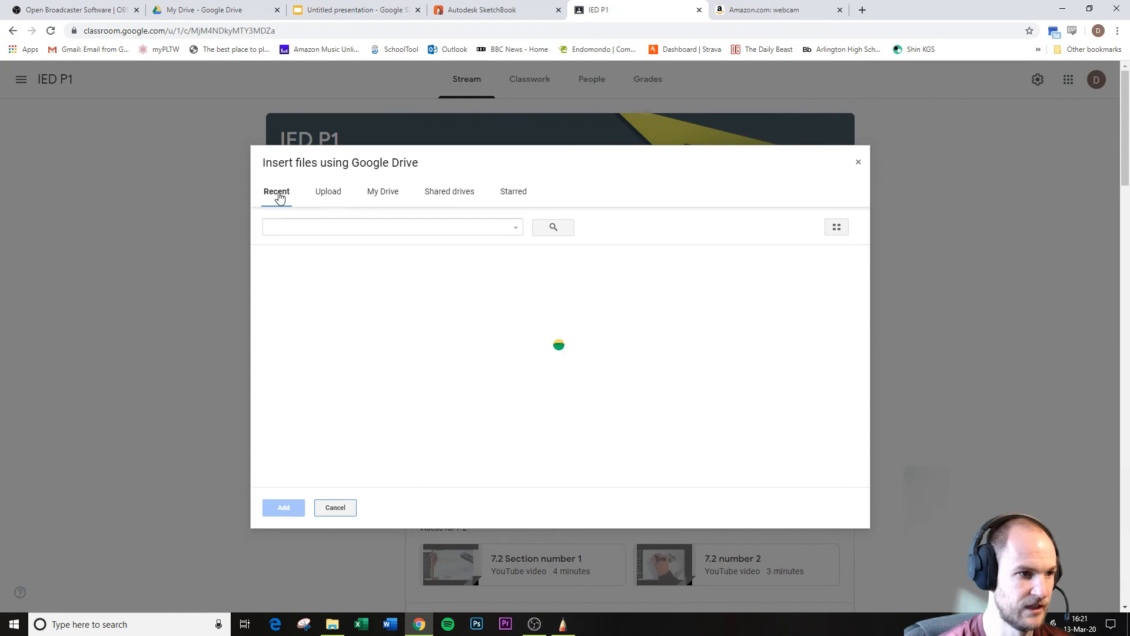
{"action": "left_click", "coordinate": [299, 316]}
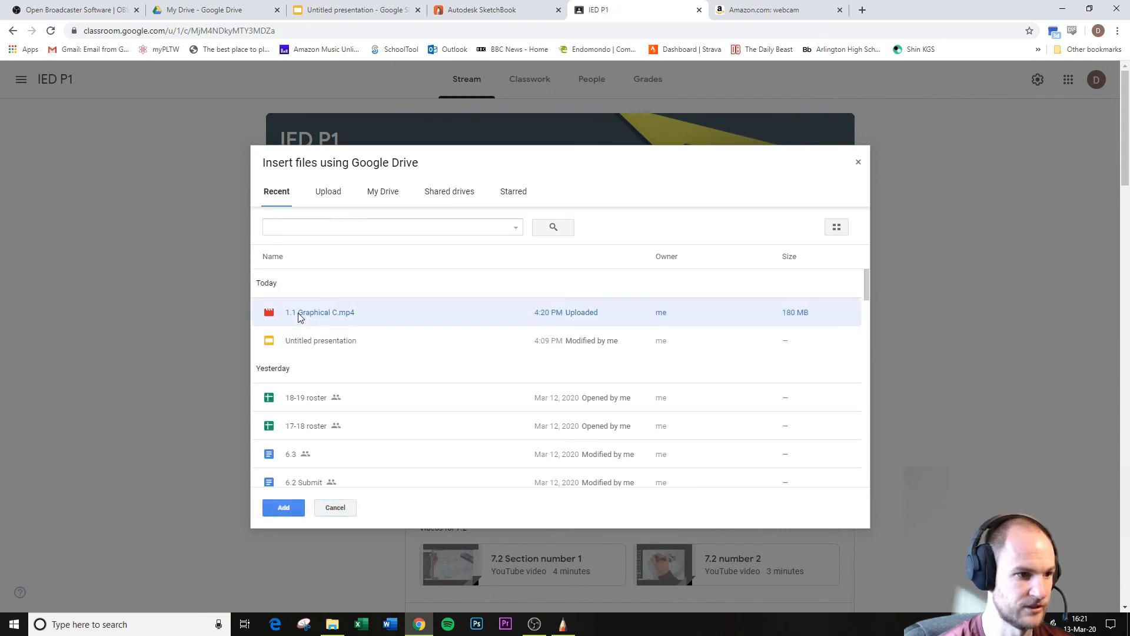
{"action": "left_click", "coordinate": [284, 509]}
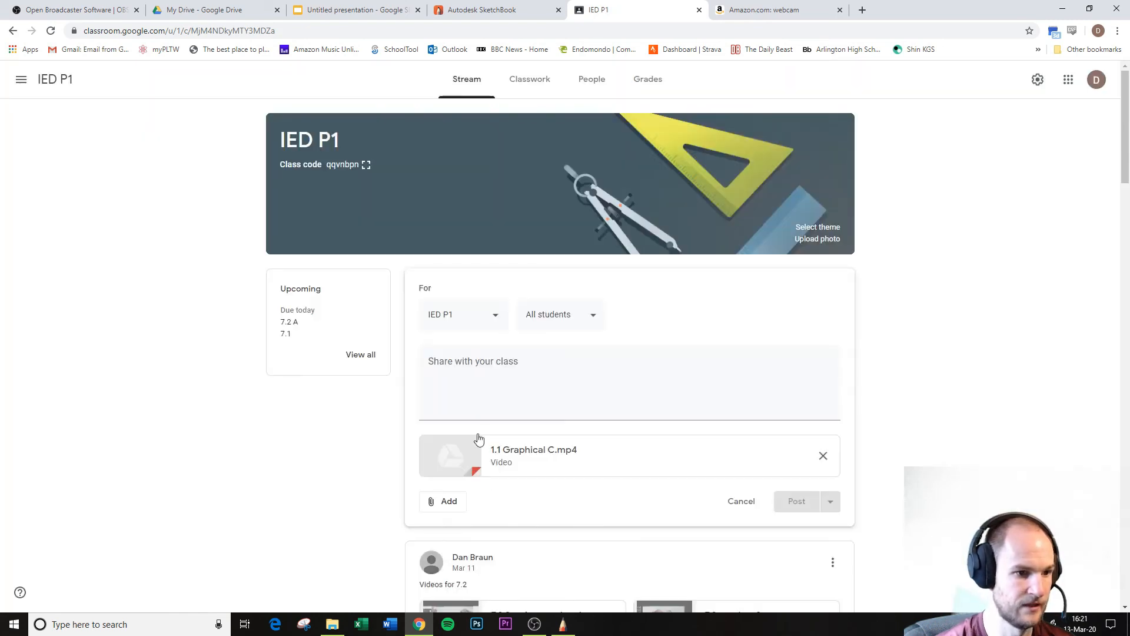
Enter "asfsadgf" as the message and publish the post to all students of IED P1.
{"action": "left_click", "coordinate": [489, 381]}
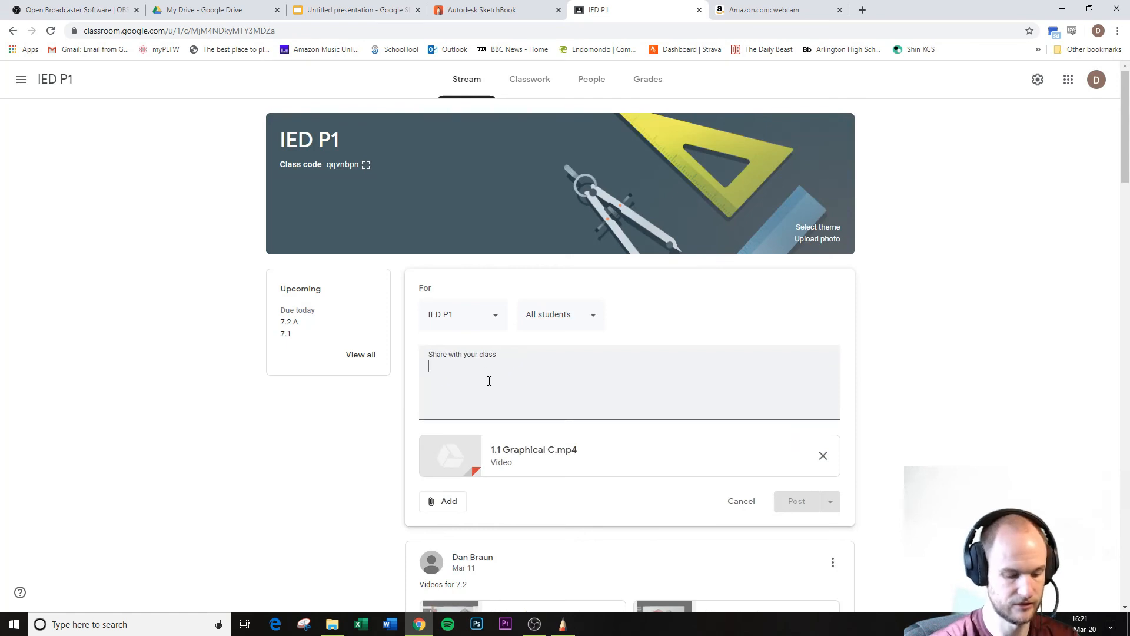
{"action": "type", "text": "asfsadgf"}
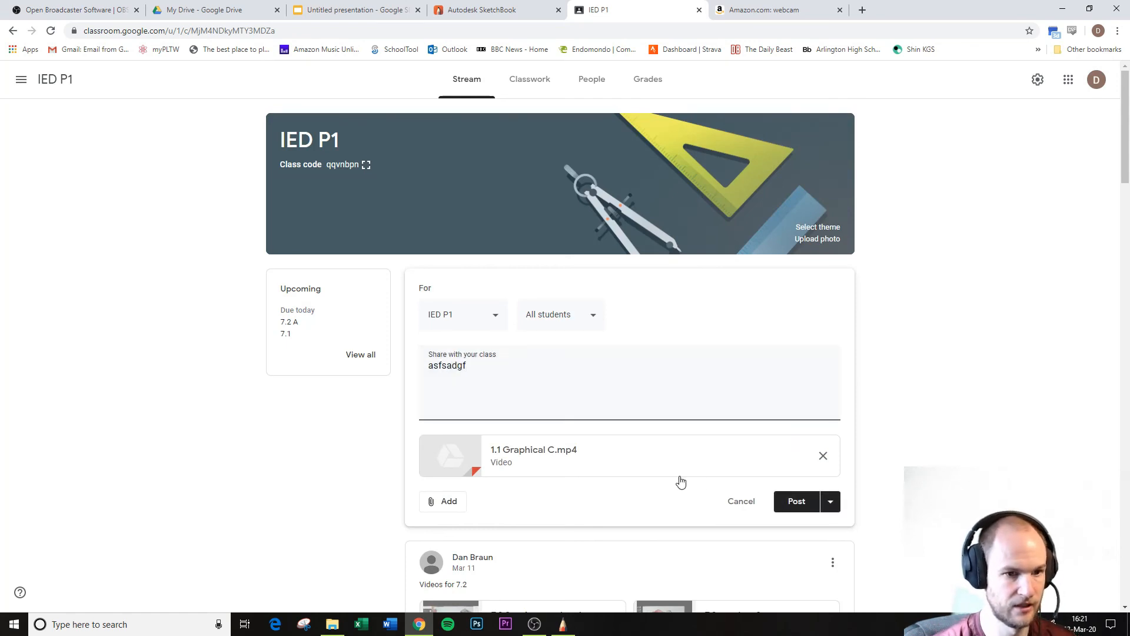
{"action": "left_click", "coordinate": [791, 503]}
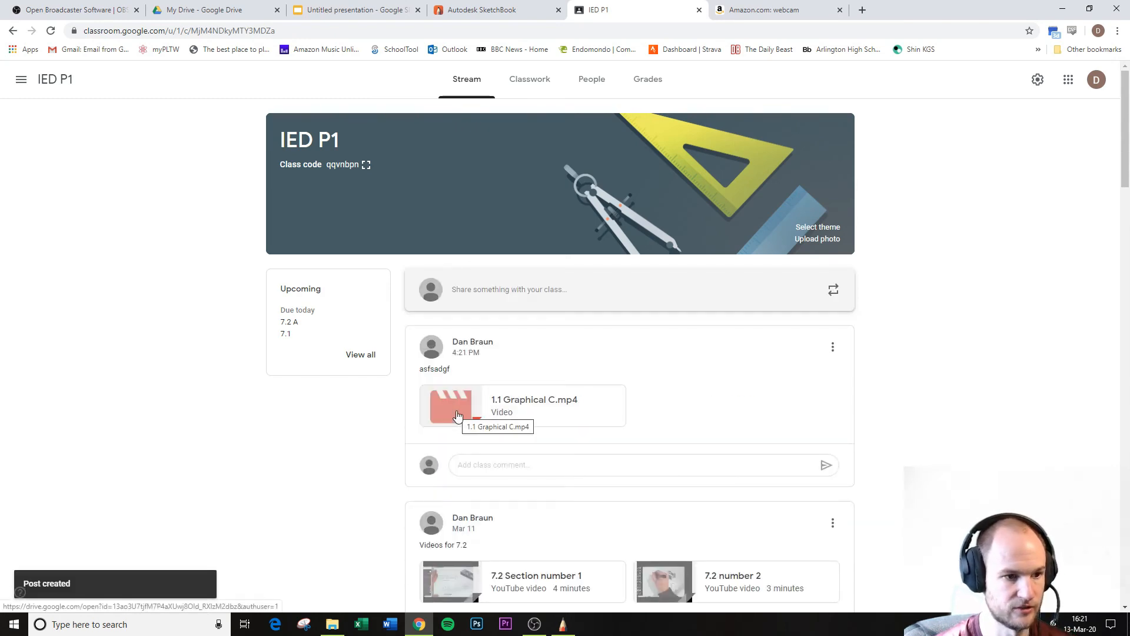
View the posted 1.1 Graphical C.mp4 attachment twice, closing its Drive page each time.
{"action": "left_click", "coordinate": [458, 415]}
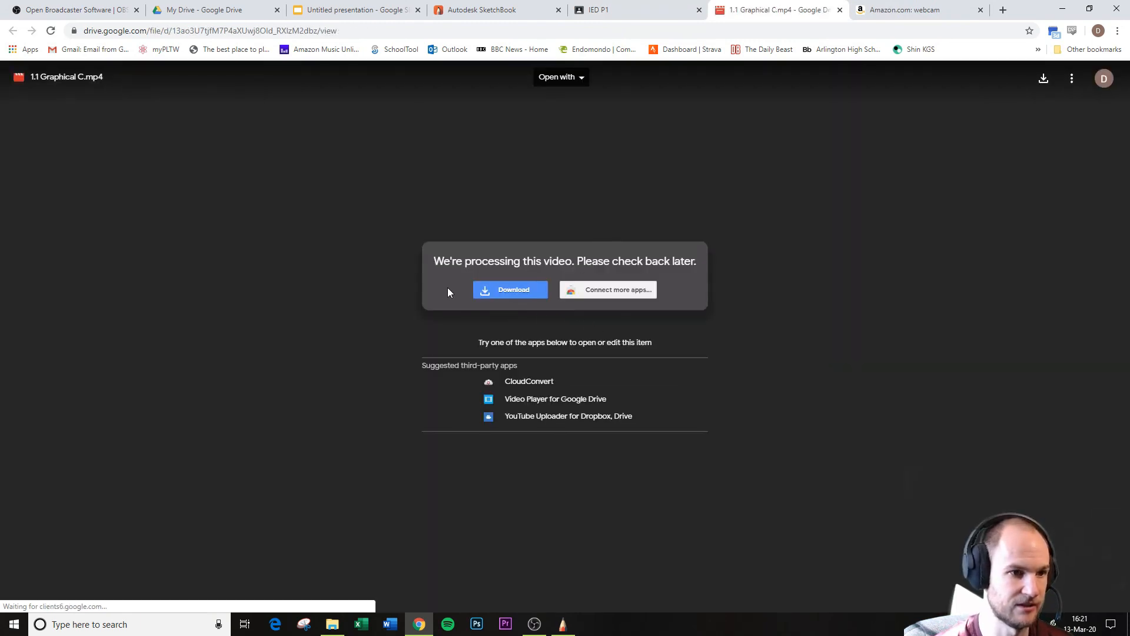
{"action": "left_click", "coordinate": [840, 10]}
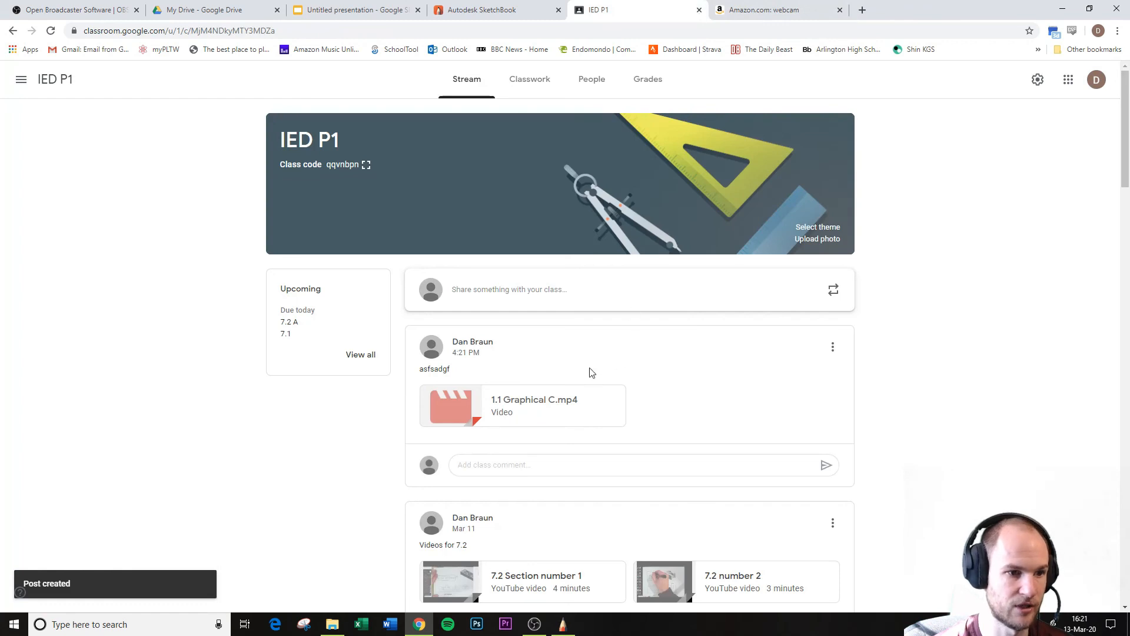
{"action": "left_click", "coordinate": [585, 404]}
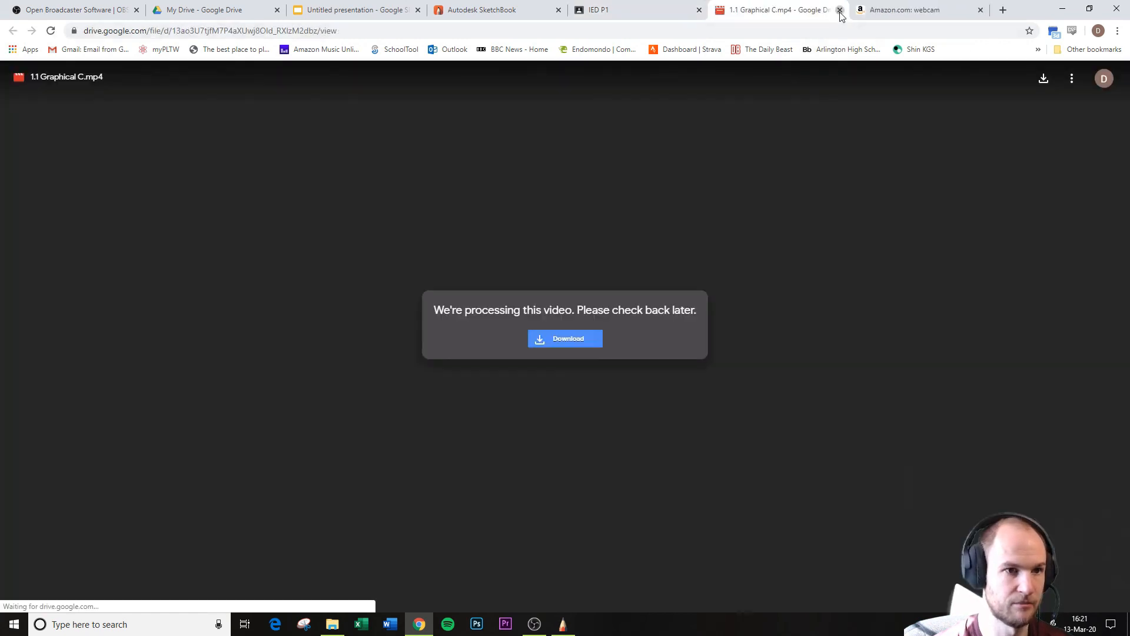
{"action": "left_click", "coordinate": [840, 10]}
Delete the "asfsadgf" post from the IED P1 stream.
{"action": "left_click", "coordinate": [832, 353]}
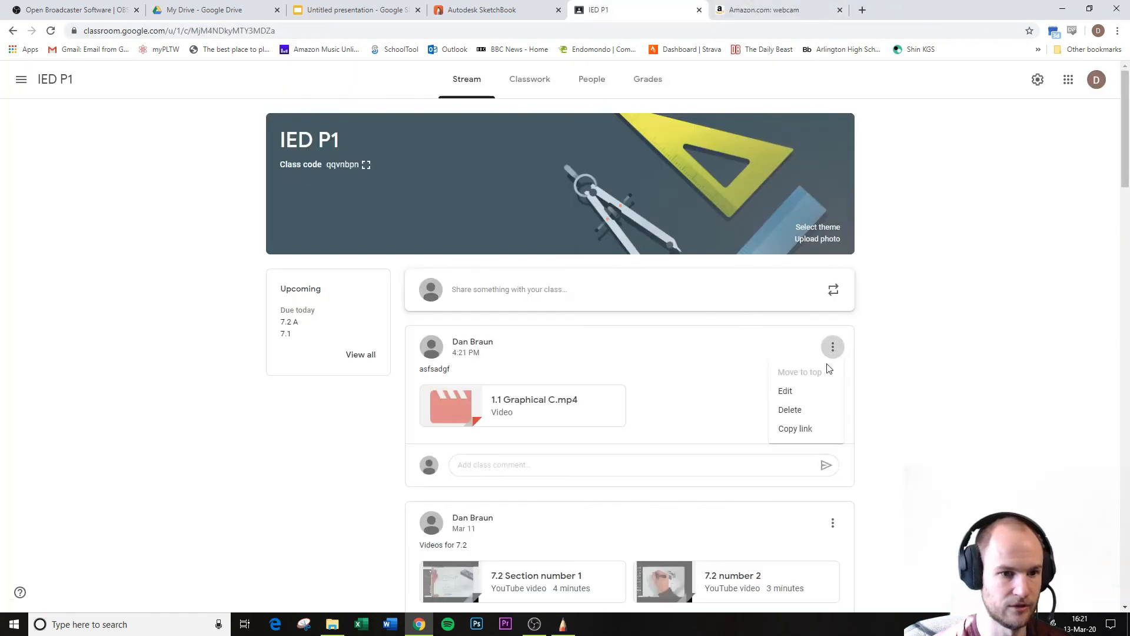
{"action": "left_click", "coordinate": [808, 410]}
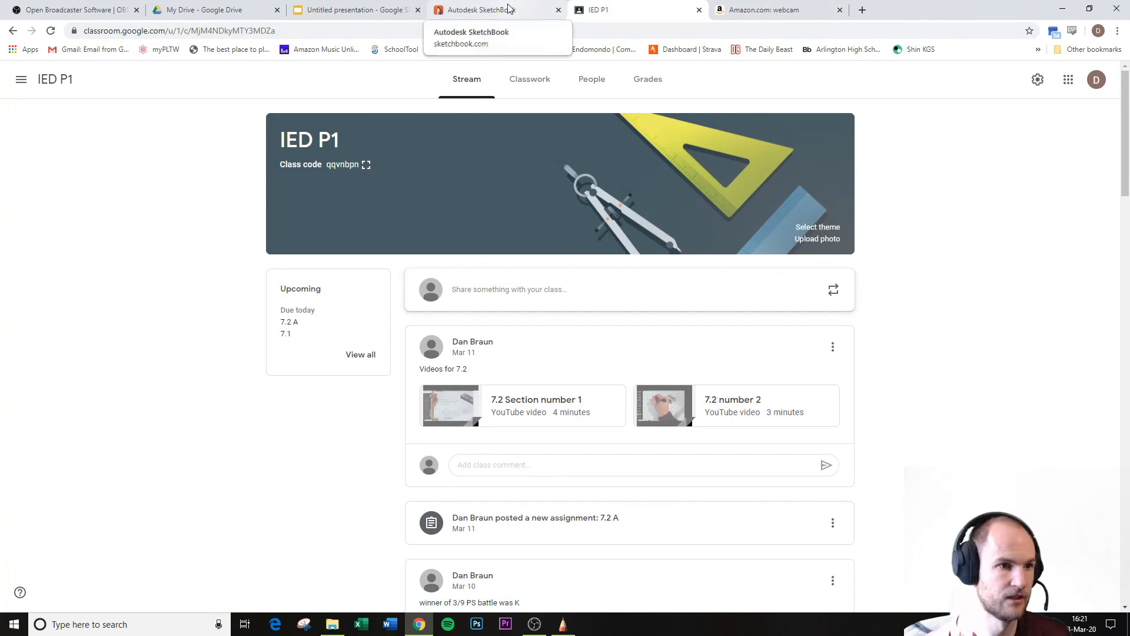
Show the OBS Studio download page, and switch back to OBS.
{"action": "left_click", "coordinate": [92, 8]}
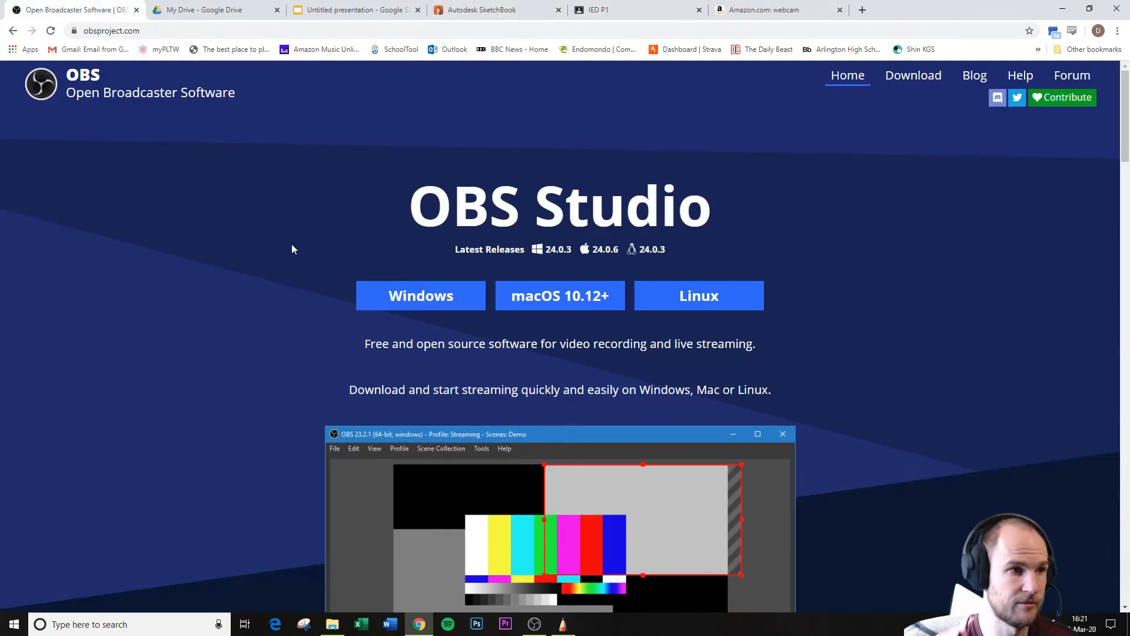
{"action": "left_click", "coordinate": [534, 625]}
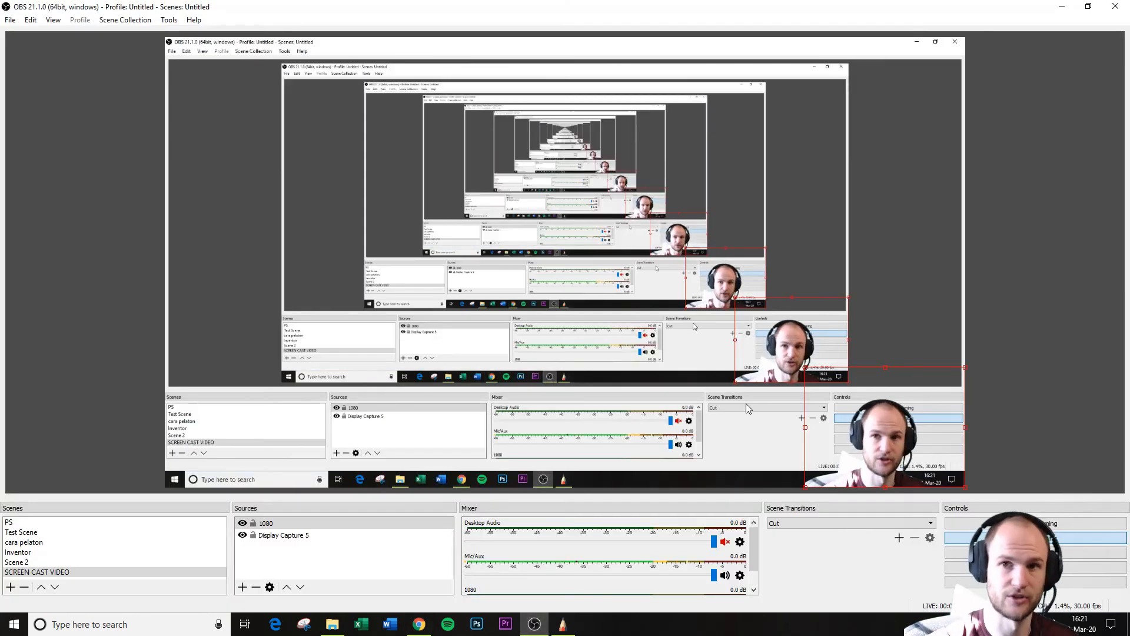